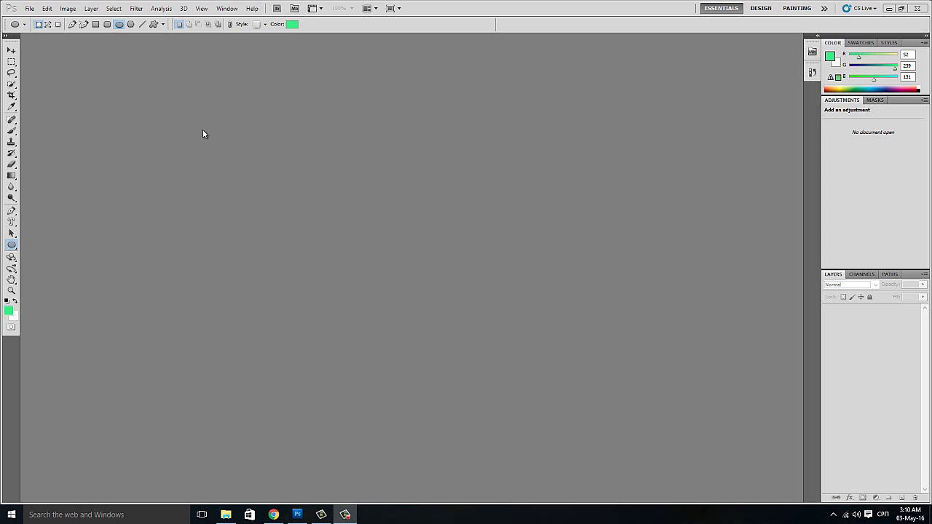
Step: Create a new 1024 x 1024 pixel RGB document at 72 pixels/cm with a white background
left_click(31, 10)
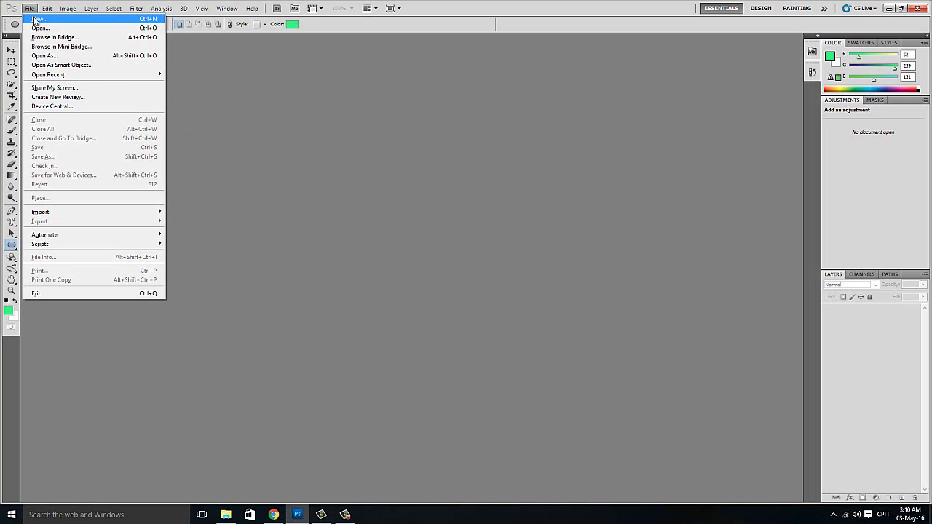
left_click(36, 19)
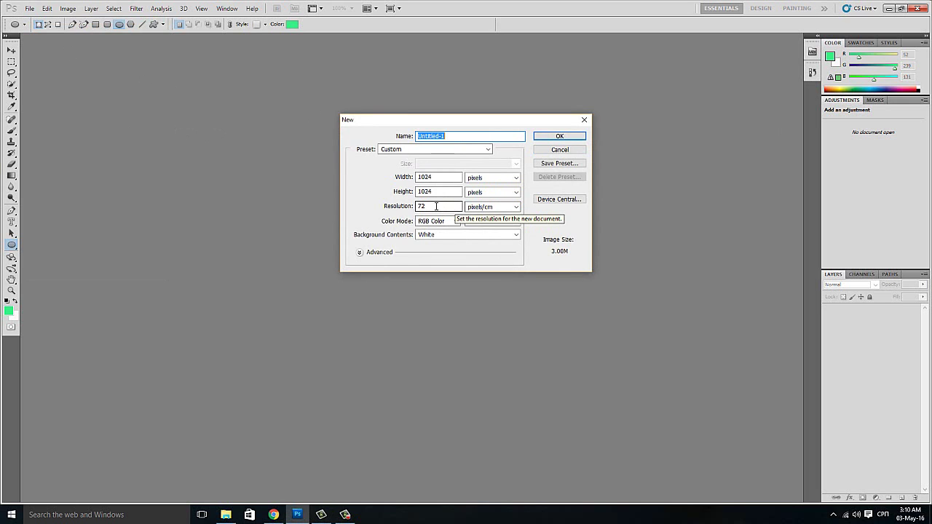
left_click(557, 135)
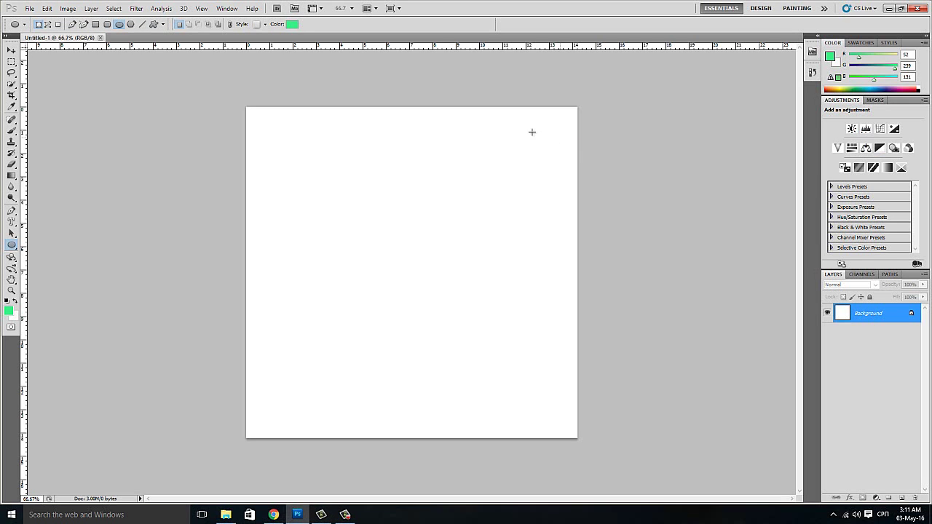
Step: Set the Ellipse tool's fill colour to the neutral mid-grey 818281
left_click(292, 24)
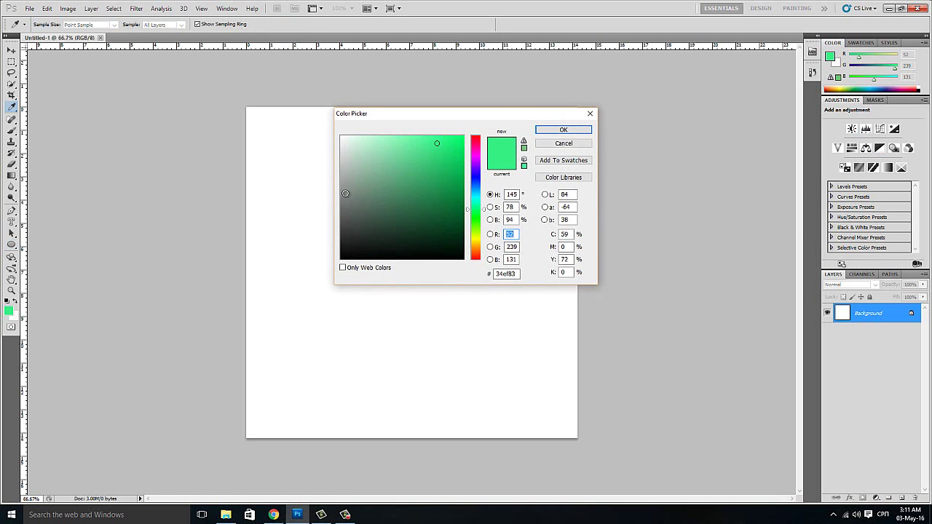
left_click(341, 198)
left_click_drag(341, 198, 344, 193)
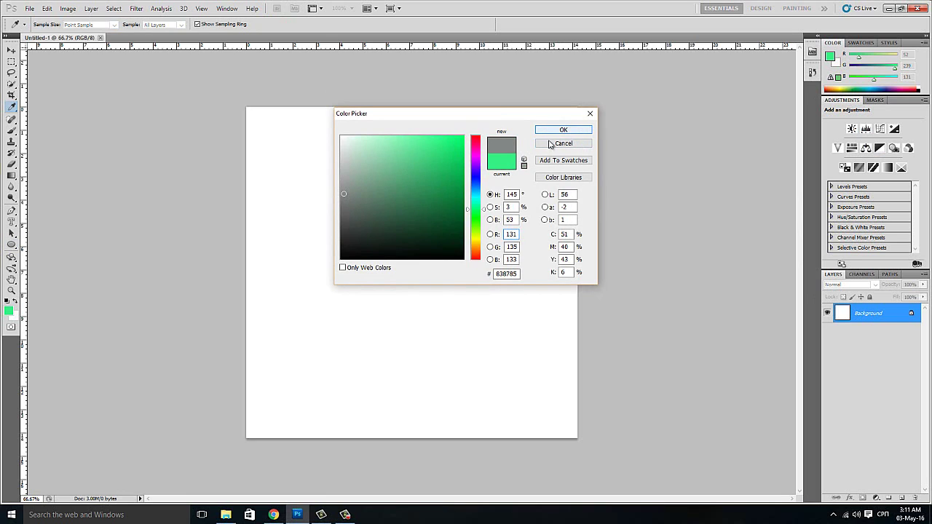
left_click(342, 196)
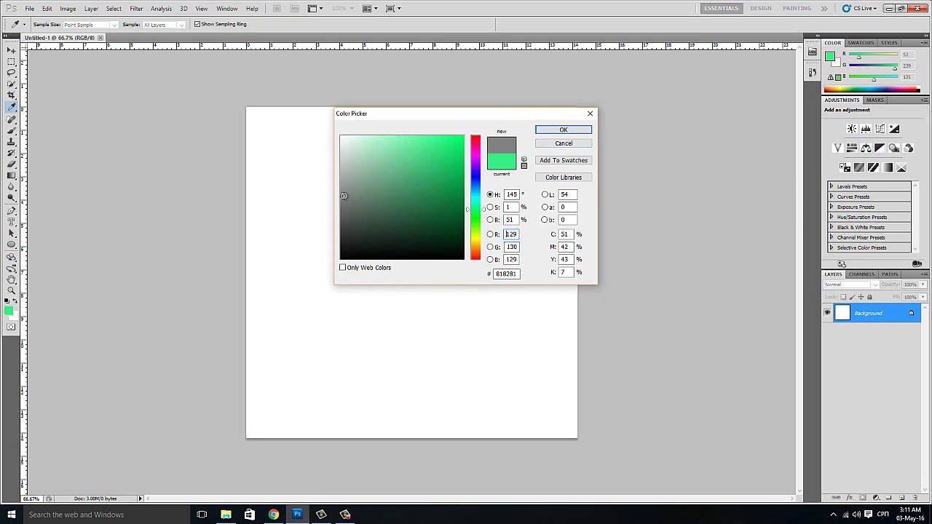
left_click(563, 131)
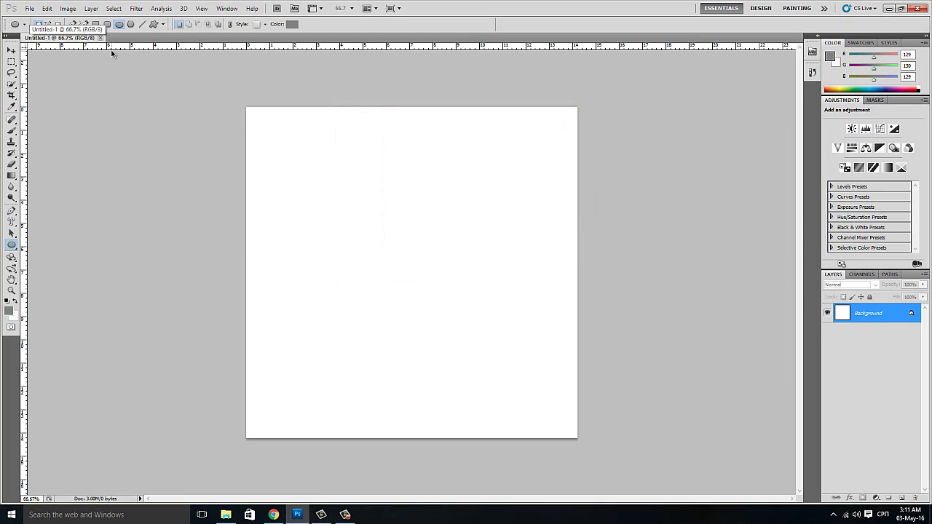
Step: Display the rulers and add one vertical and one horizontal guide crossing at the canvas centre
key("ctrl+r")
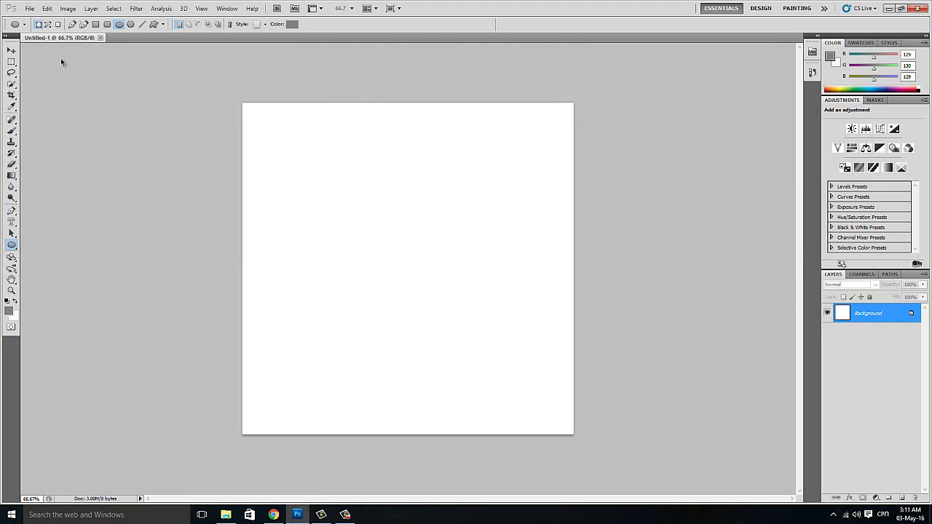
key("ctrl+r")
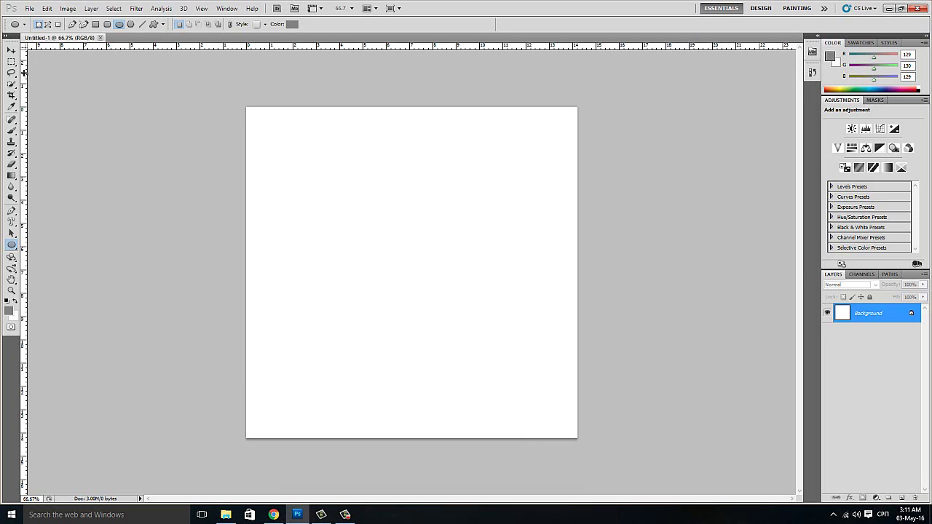
left_click_drag(24, 73, 412, 88)
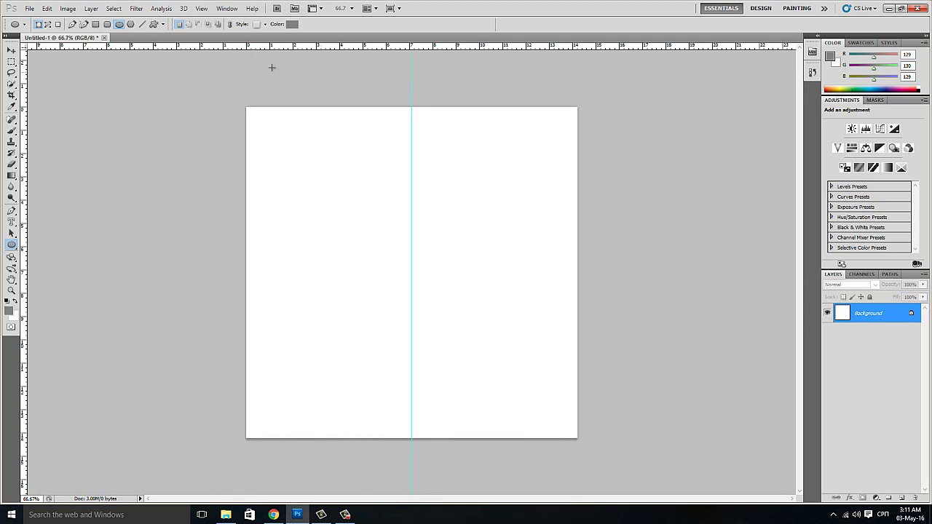
left_click_drag(171, 47, 178, 273)
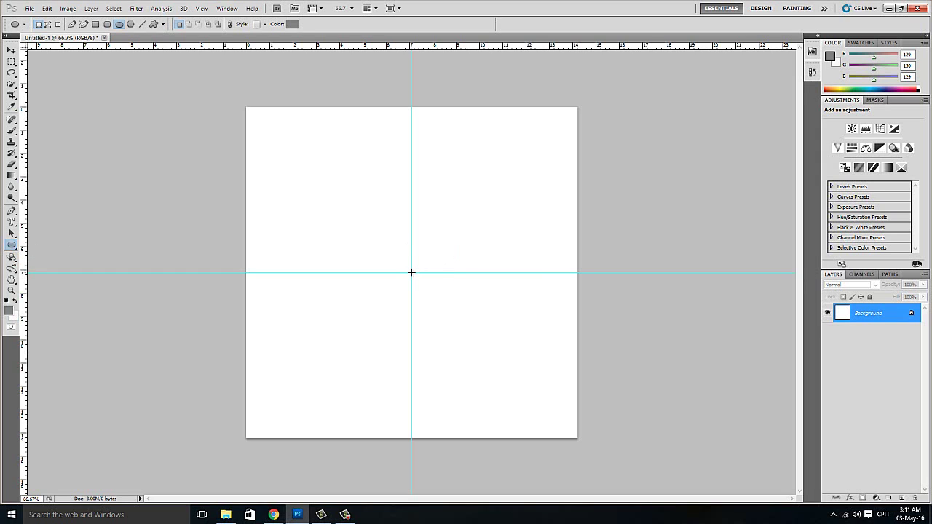
Step: Draw a circle about 13.9 cm wide from the guide intersection, nearly filling the canvas, and clear its layer style
left_click_drag(411, 272, 572, 107)
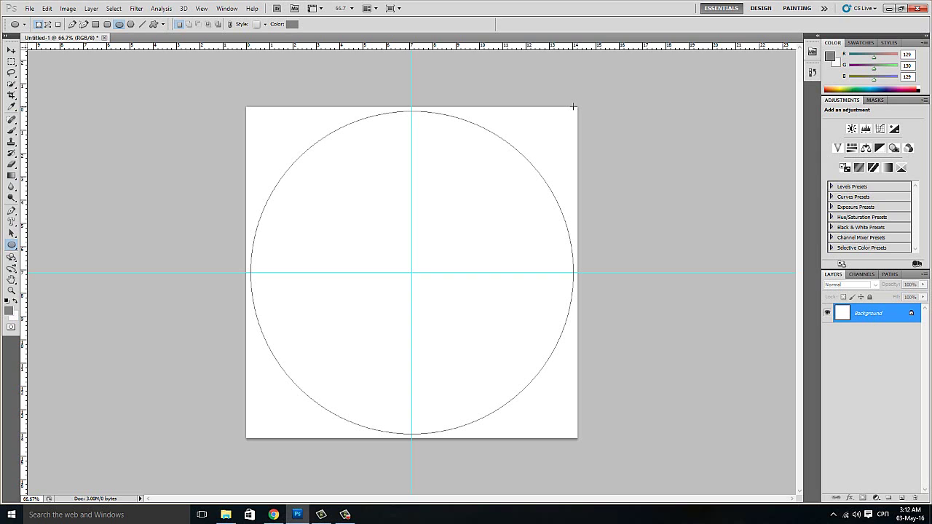
left_click_drag(573, 107, 573, 106)
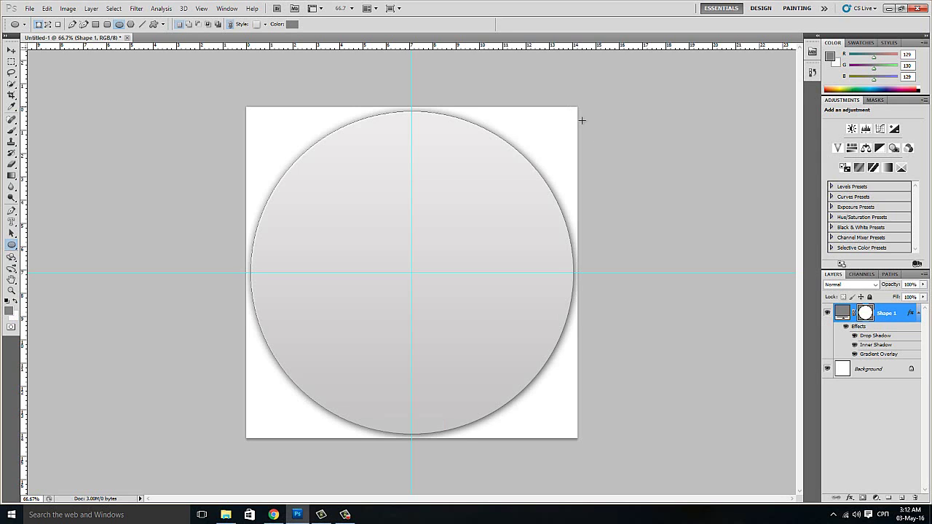
right_click(883, 332)
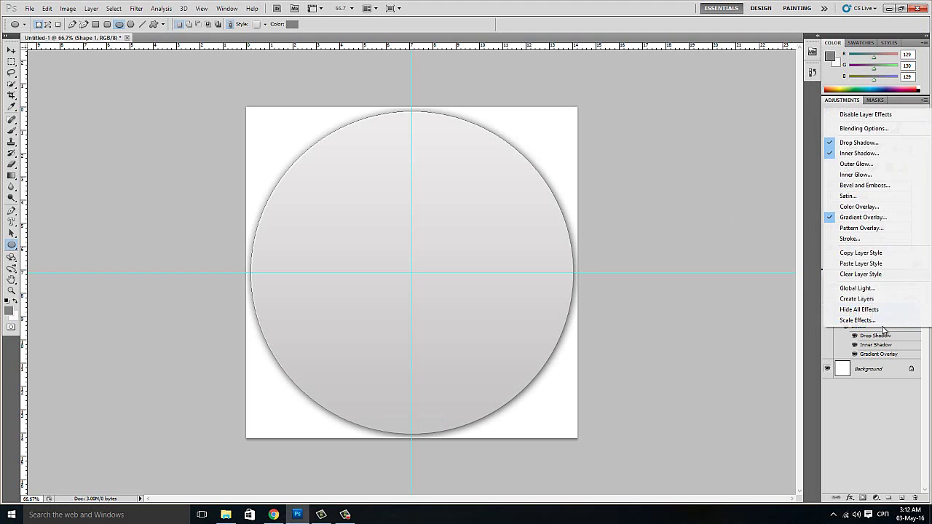
left_click(886, 275)
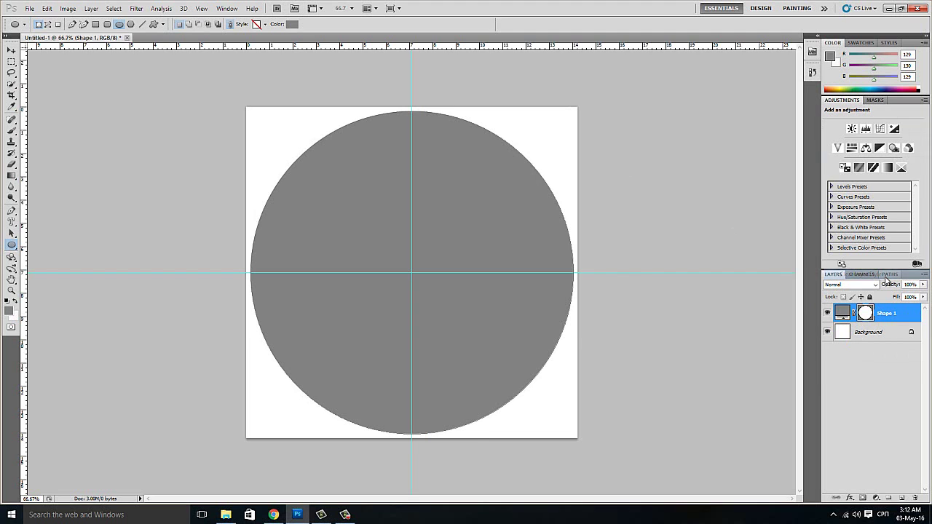
Step: Duplicate the circle layer and subtract a concentric circle about 12.5 cm wide from the copy, leaving a thin ring
right_click(885, 315)
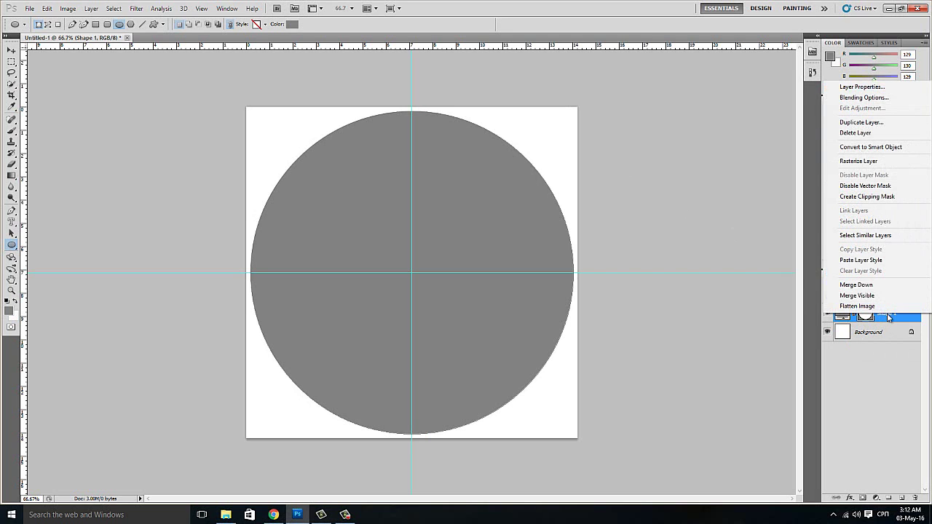
left_click(874, 125)
left_click(554, 163)
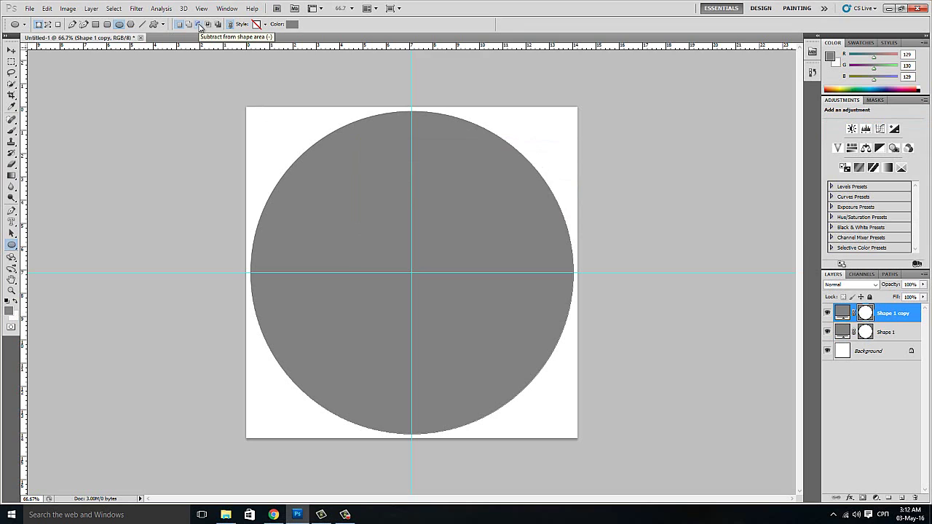
left_click(198, 24)
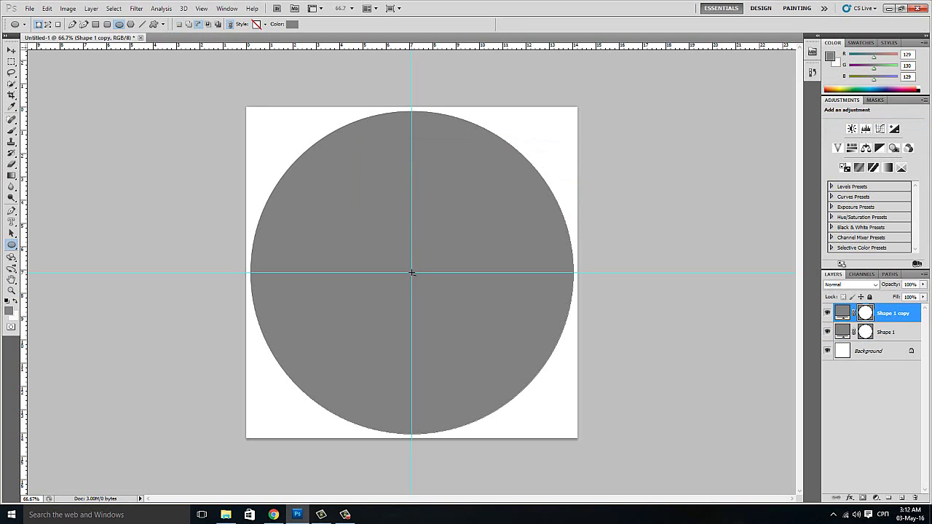
left_click_drag(411, 273, 557, 124)
Step: Add a new empty layer with default settings above the ring layer
left_click(91, 9)
mouse_move(97, 20)
left_click(223, 20)
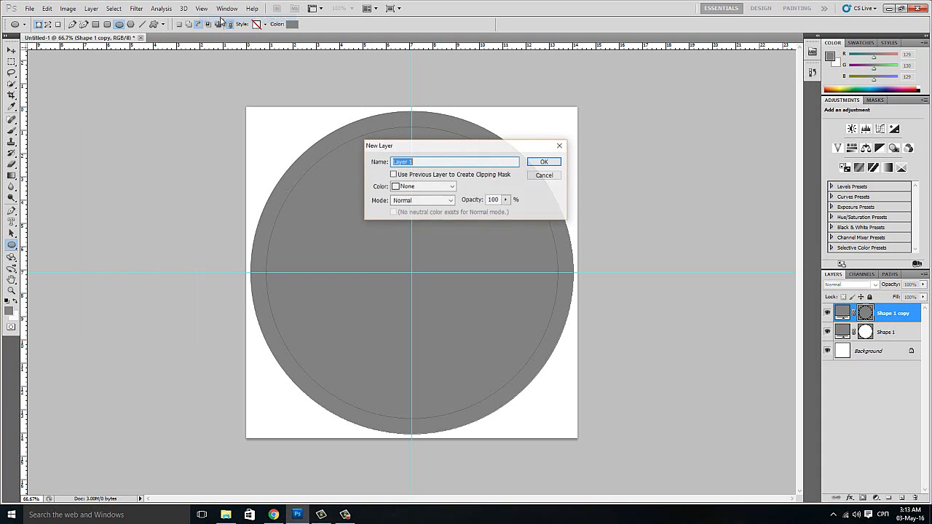
left_click(544, 161)
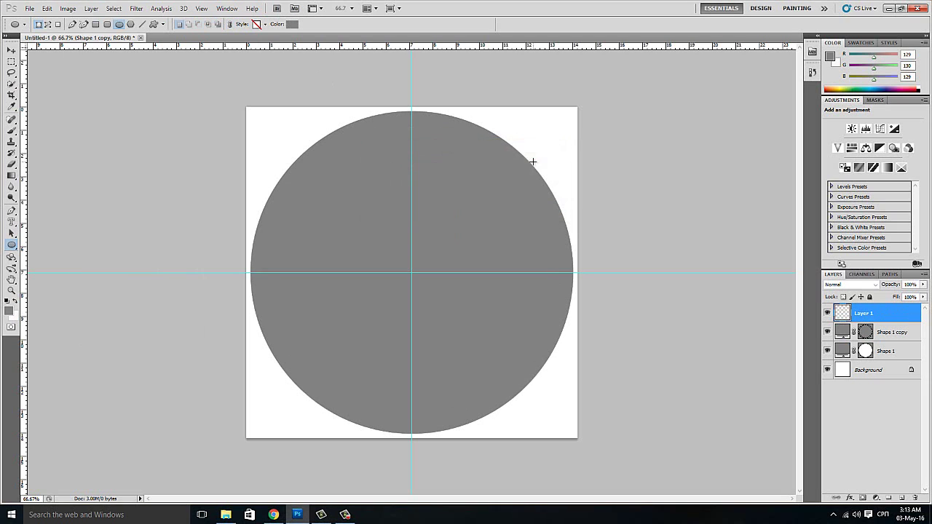
Step: Draw a smaller concentric circle about 11.6 cm wide from the canvas centre as a separate shape layer above the ring
left_click(896, 337)
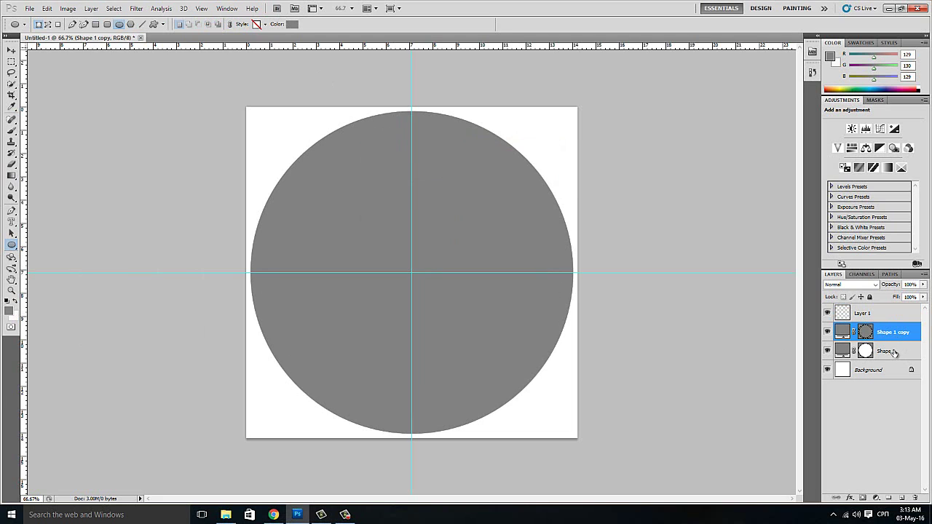
left_click(893, 352)
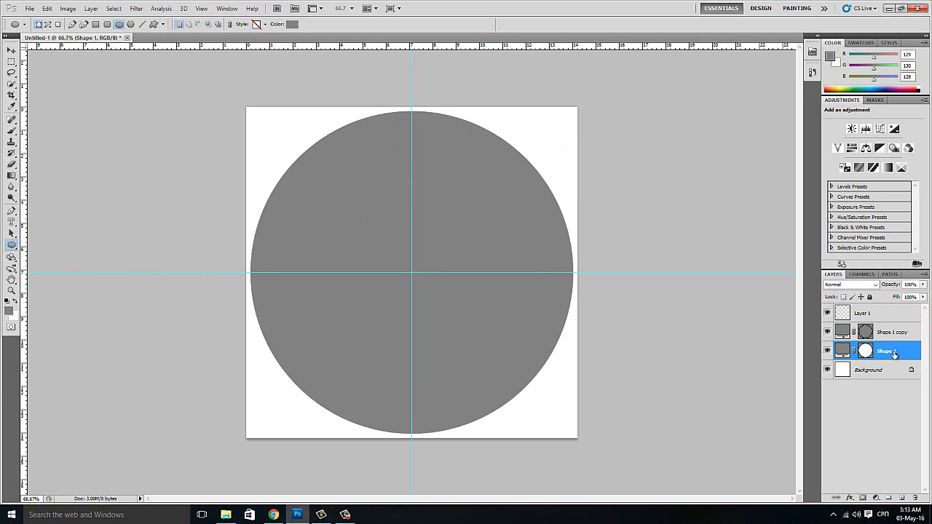
left_click(826, 315)
left_click(865, 333)
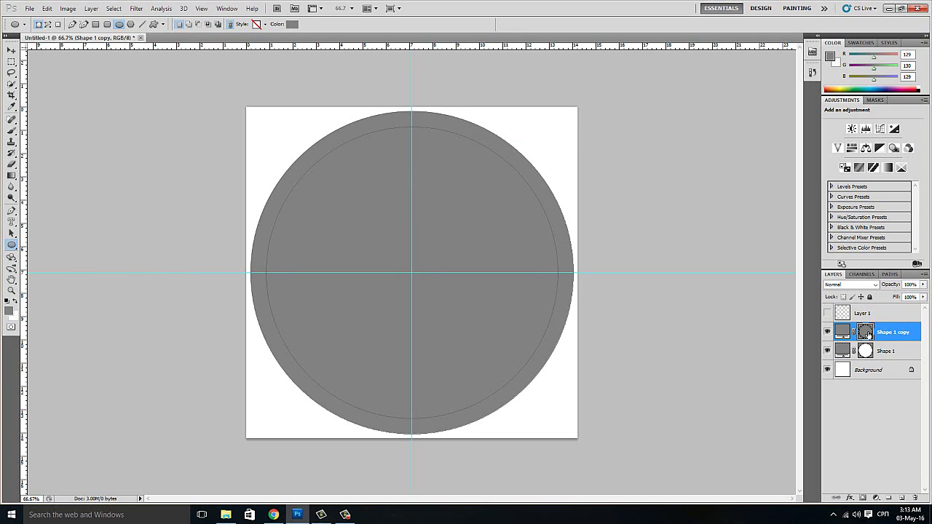
left_click(867, 333)
left_click(866, 332)
left_click(827, 313)
left_click_drag(446, 232, 546, 96)
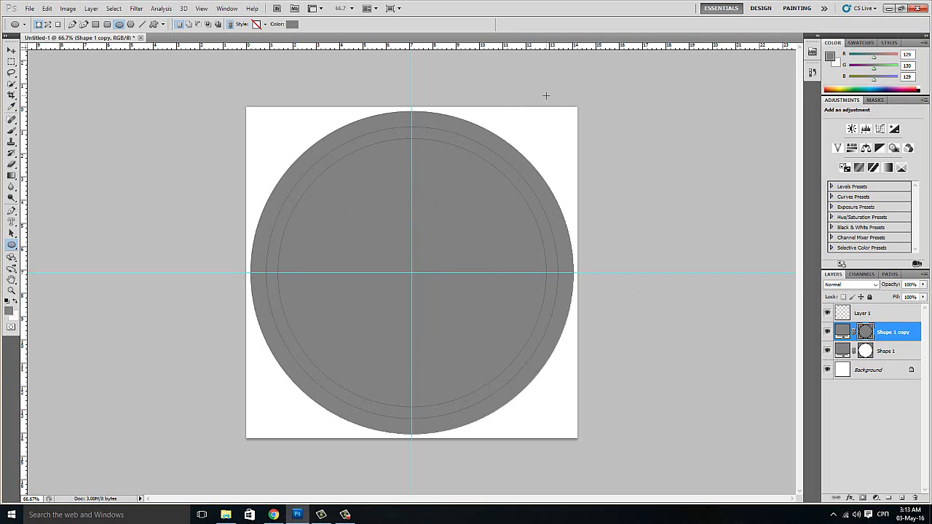
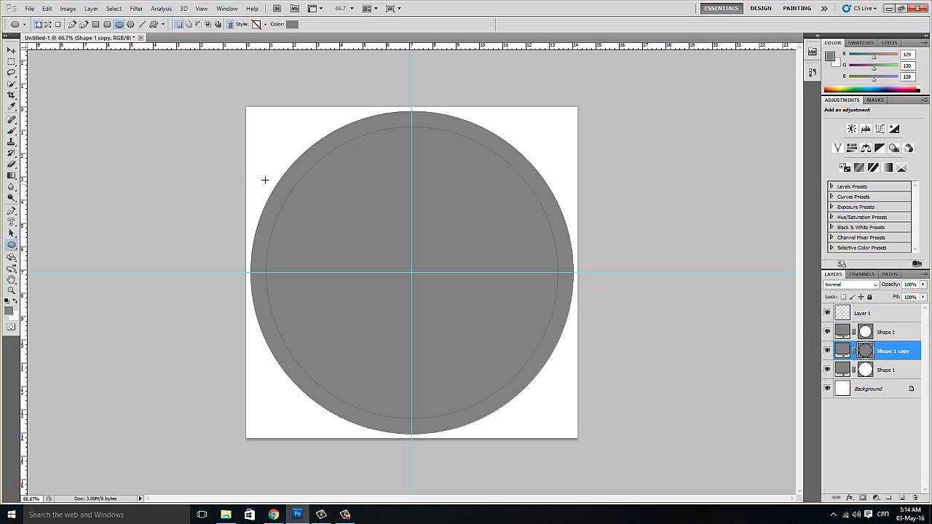
Step: Recolour the outer ring on the Shape 1 copy layer to light grey d0d3d1
left_click(291, 25)
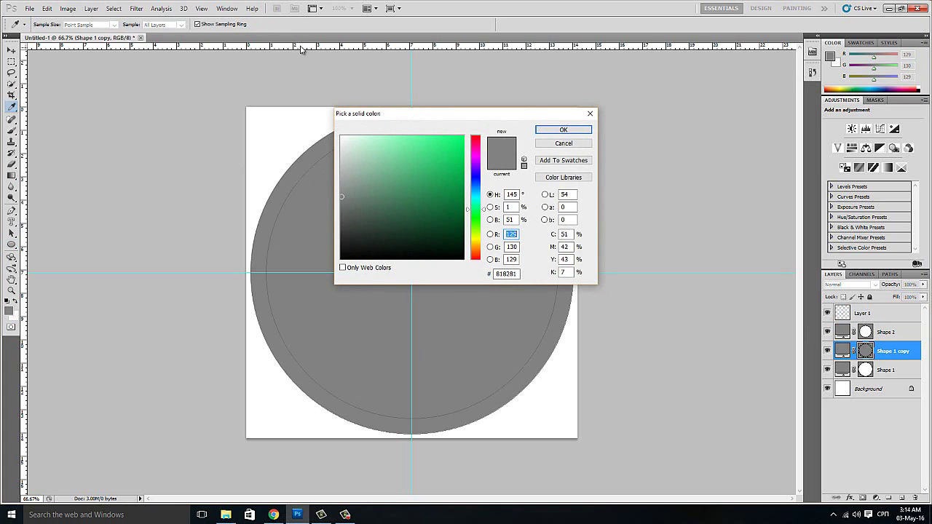
left_click_drag(341, 175, 342, 157)
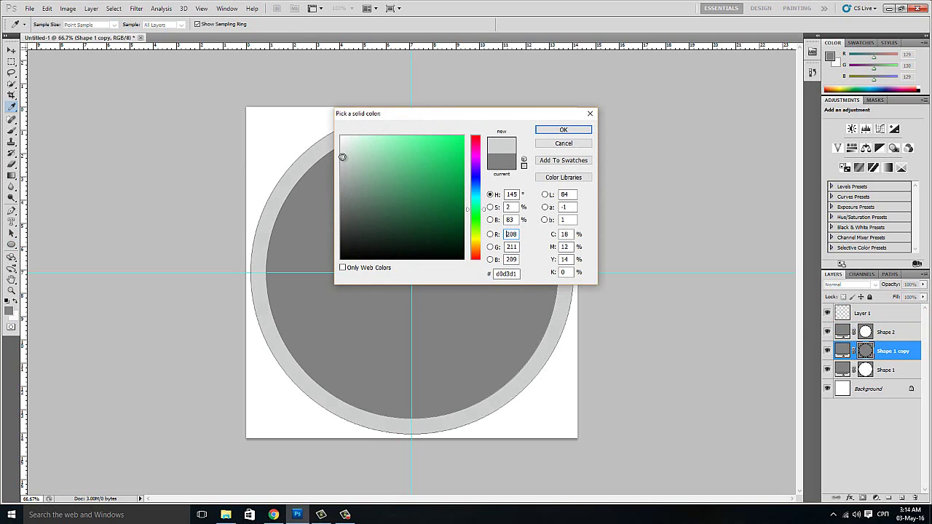
left_click(558, 131)
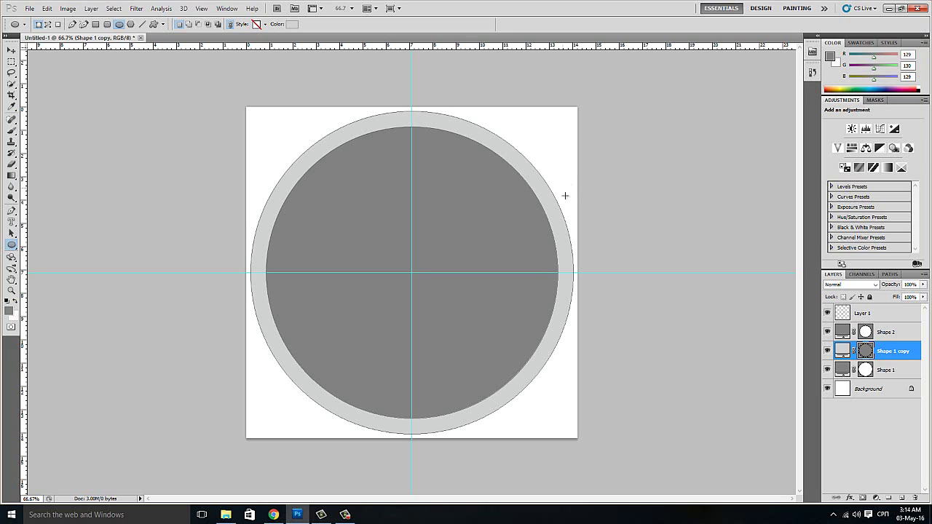
Step: Recolour the inner circle on the Shape 2 layer to d0d3d1 by sampling the outer ring's light grey
left_click(866, 333)
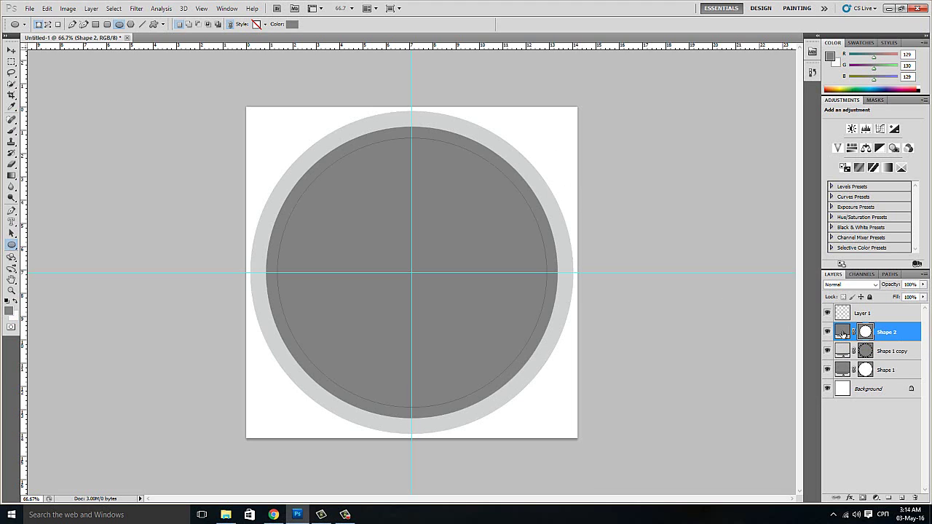
double_click(843, 333)
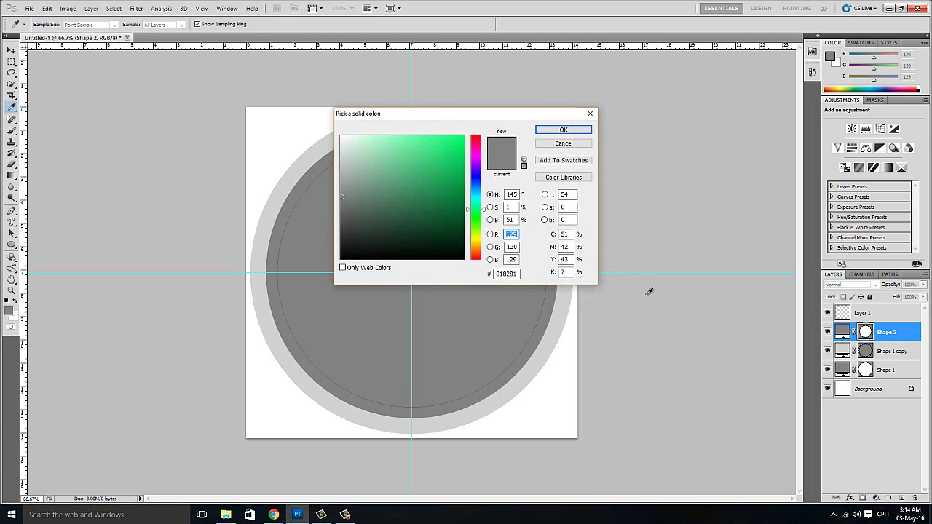
left_click(277, 210)
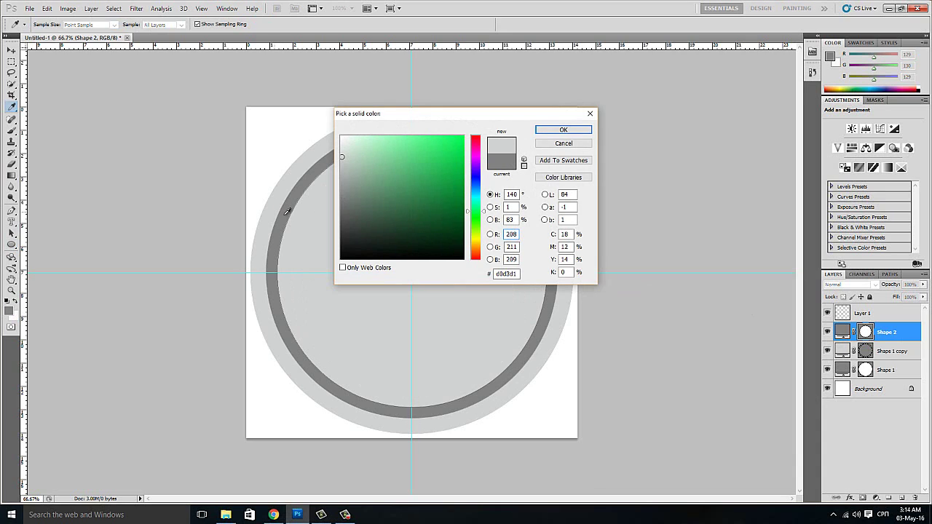
left_click(565, 131)
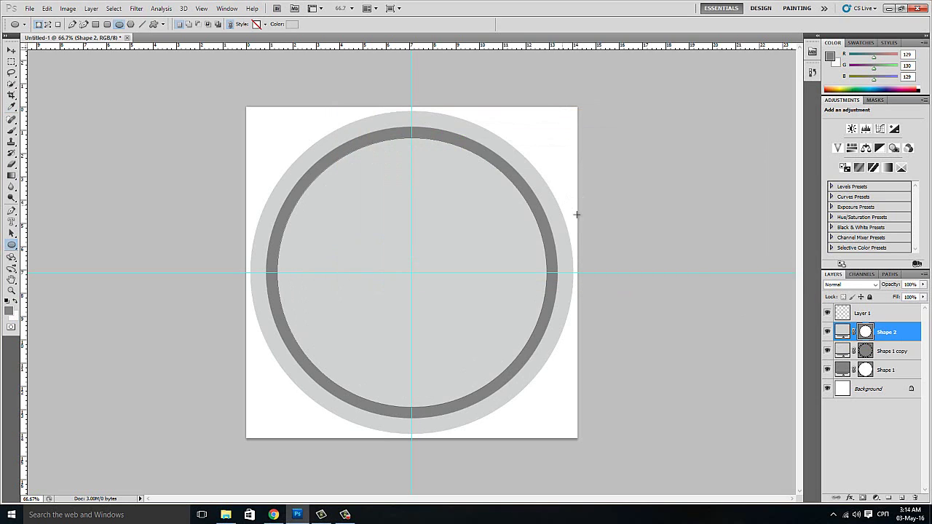
Step: Delete the empty Layer 1 at the top of the layer stack
left_click(858, 318)
right_click(859, 319)
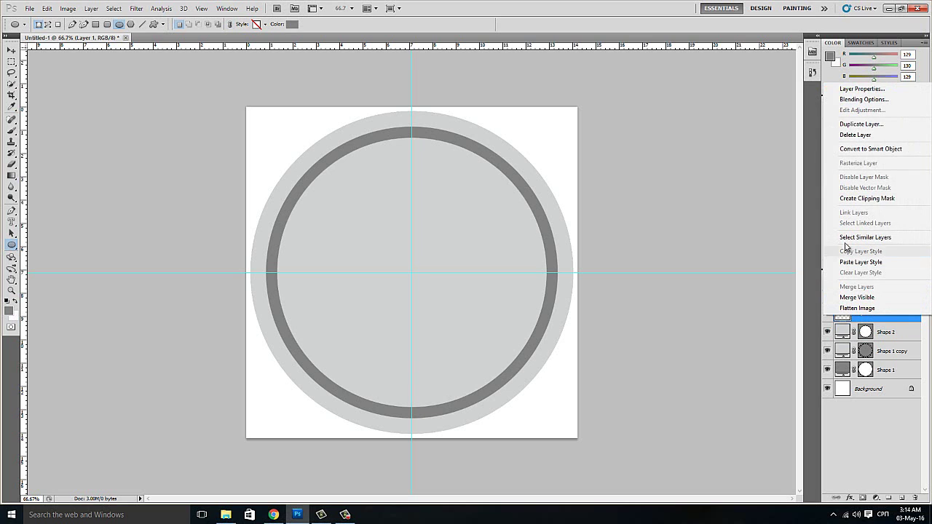
left_click(855, 135)
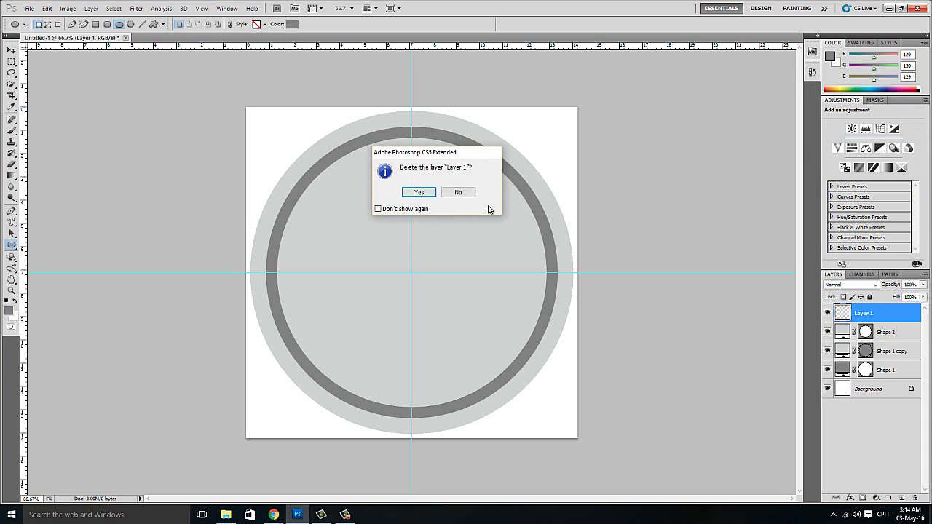
left_click(425, 192)
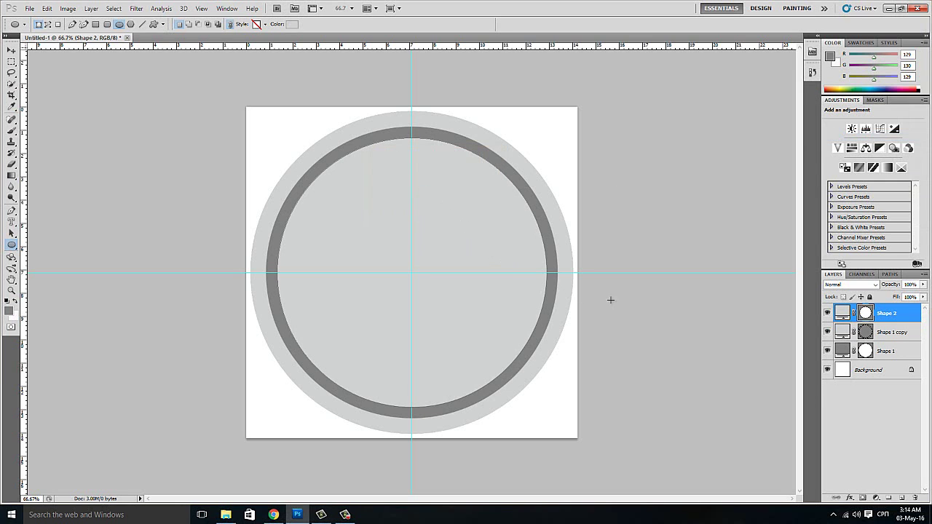
Step: Add a drop shadow to the outer ring on the Shape 1 copy layer with 100% opacity and an increased size
left_click(897, 337)
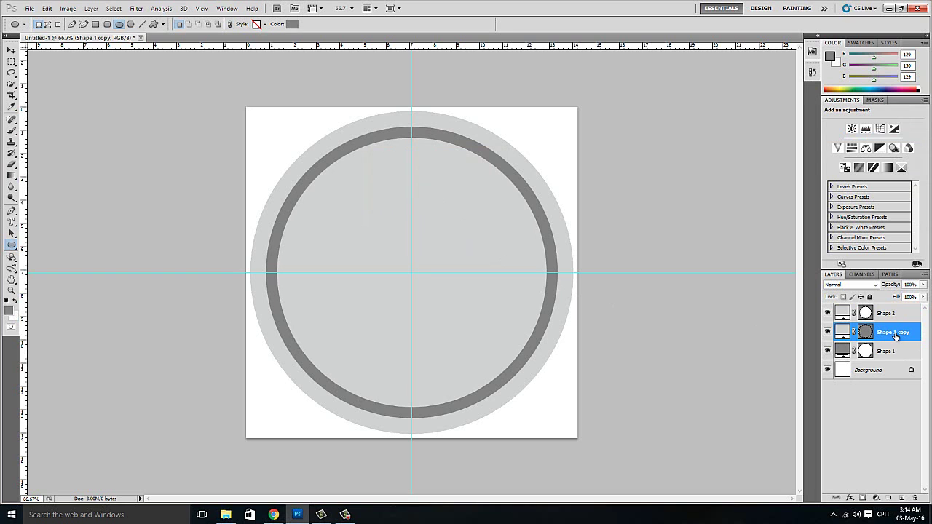
right_click(897, 337)
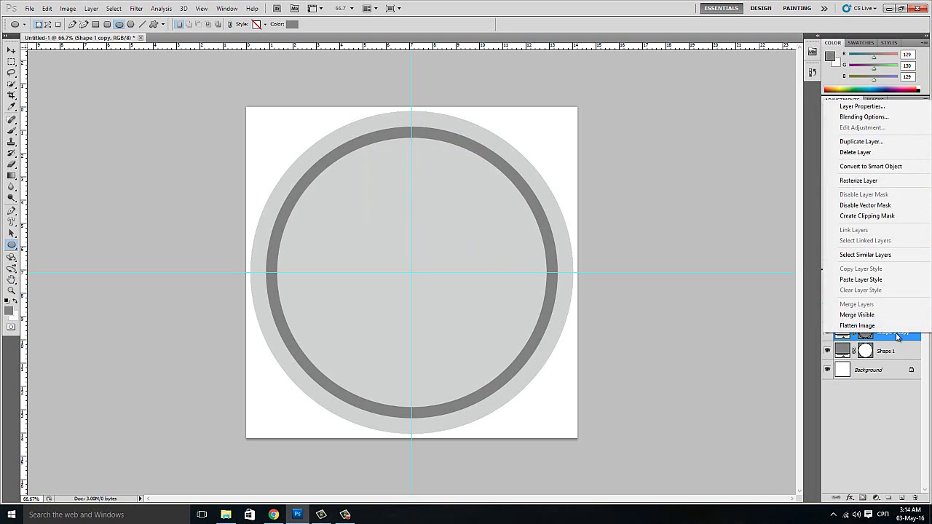
left_click(878, 118)
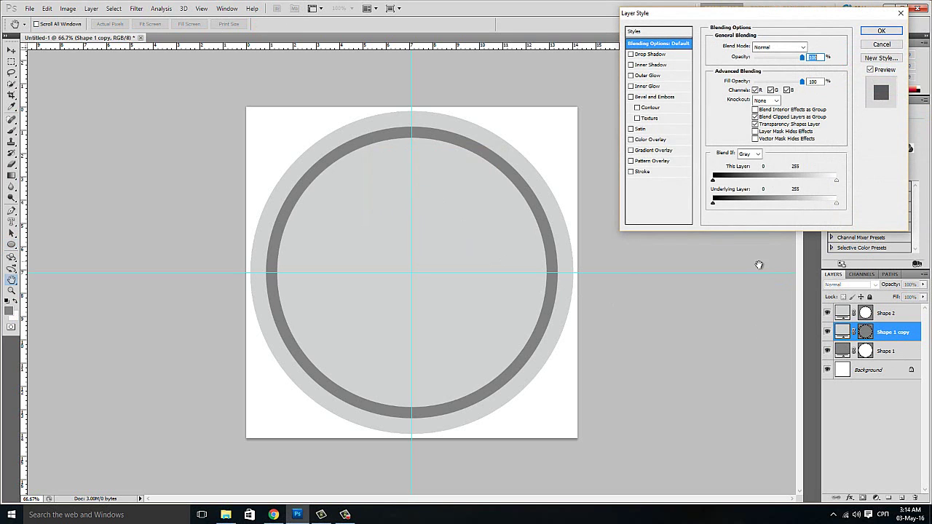
left_click(631, 54)
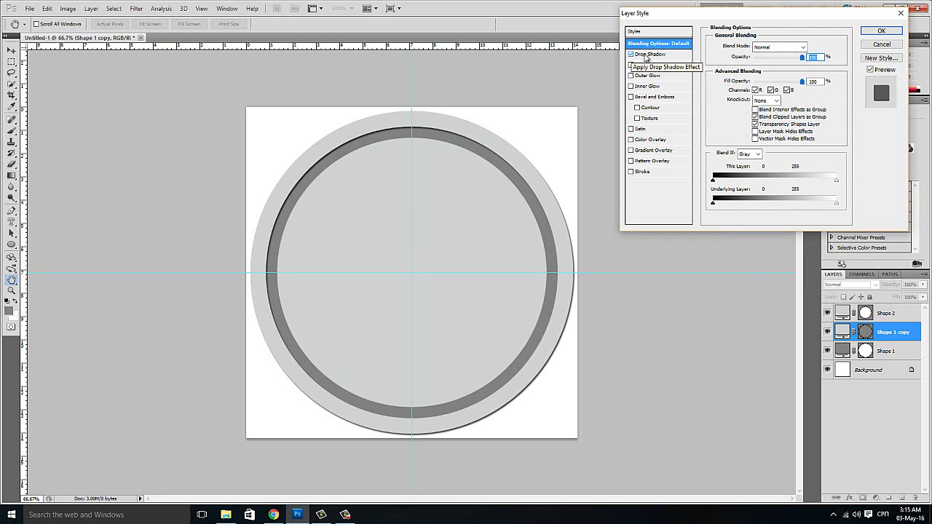
left_click(648, 54)
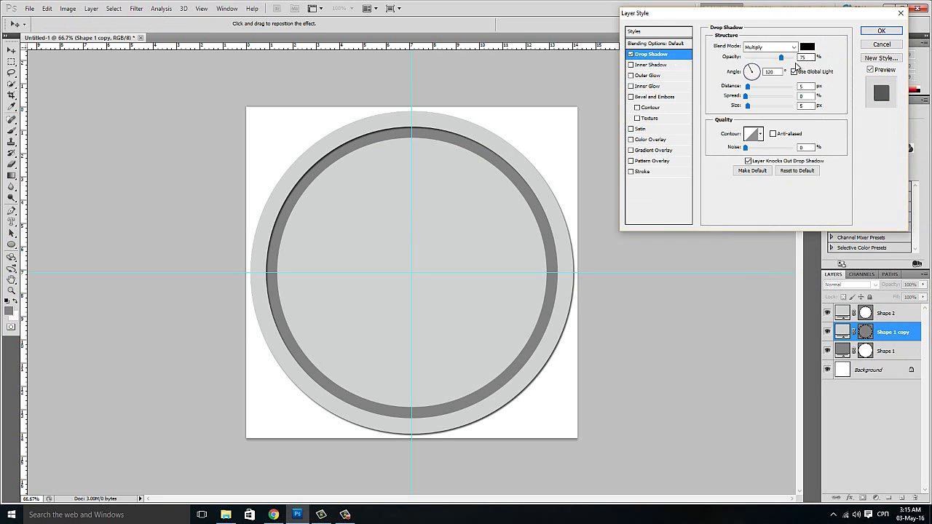
left_click_drag(781, 57, 797, 64)
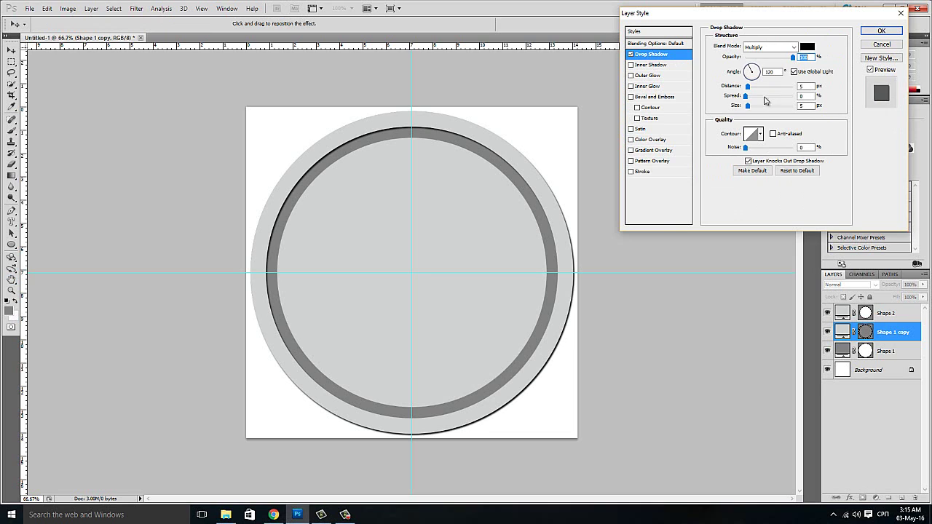
left_click_drag(747, 106, 753, 108)
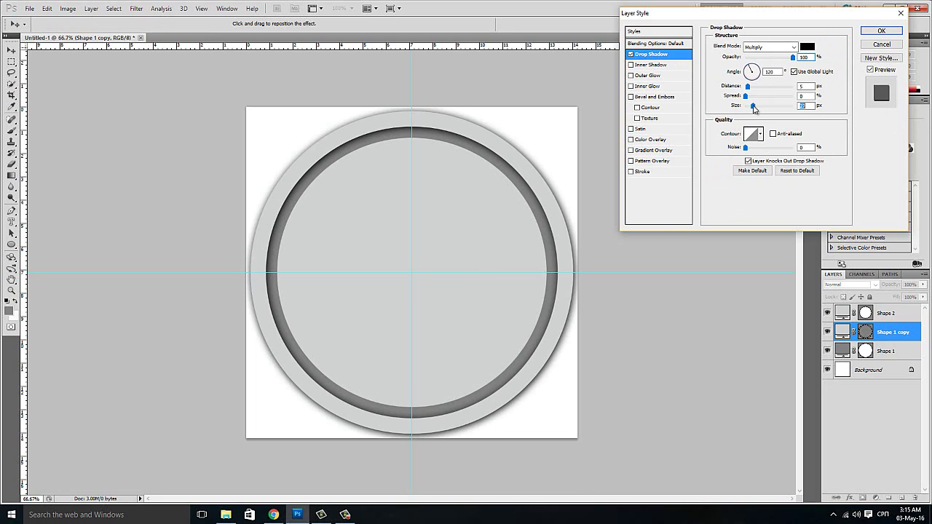
left_click_drag(753, 108, 753, 108)
Step: Add an inner shadow to the outer ring in near-white fefdfd at full opacity
left_click(634, 66)
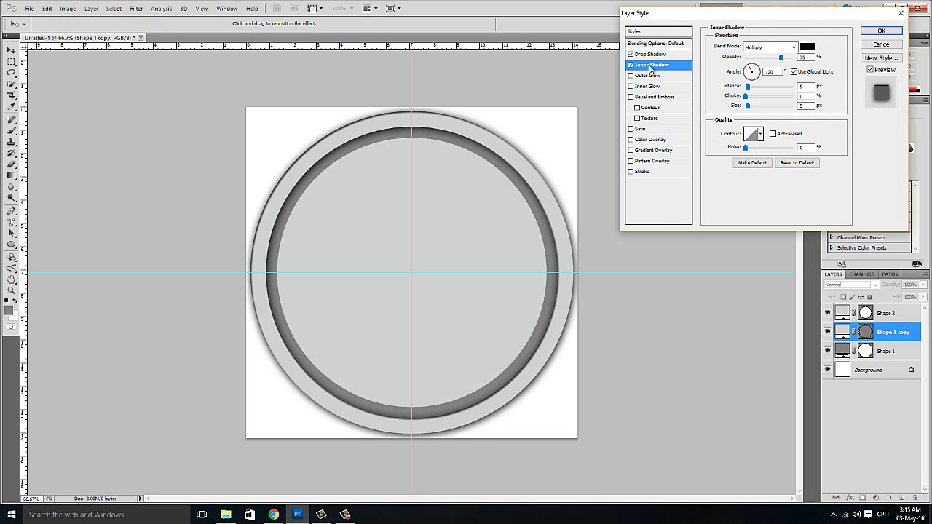
left_click(806, 46)
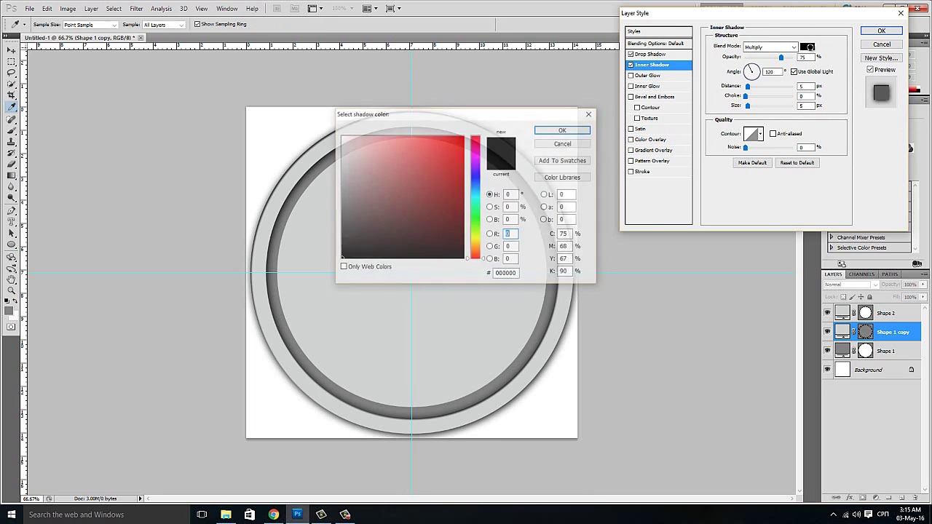
left_click(341, 136)
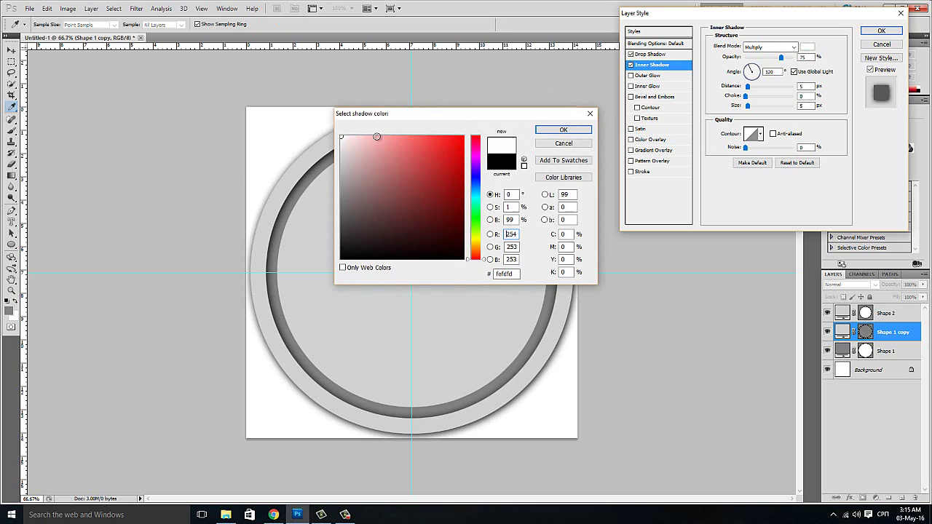
left_click(559, 131)
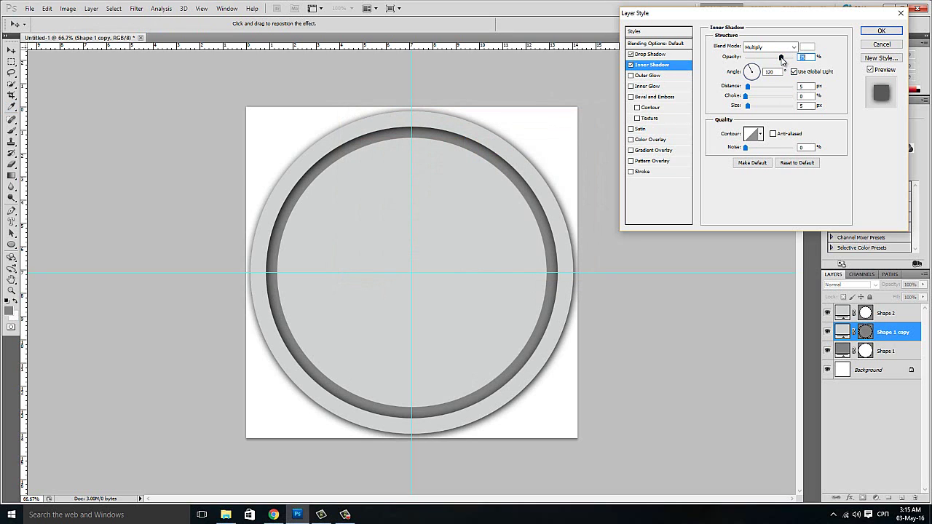
left_click_drag(781, 59, 793, 58)
Step: Add a linear gradient overlay to the outer ring and set the gradient's starting colour stop to grey c2c0c0
left_click(651, 150)
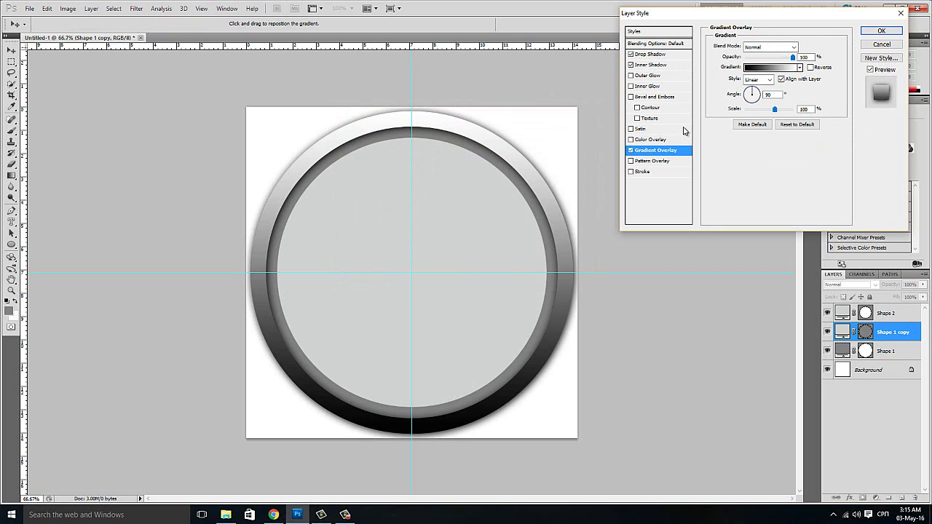
left_click(768, 71)
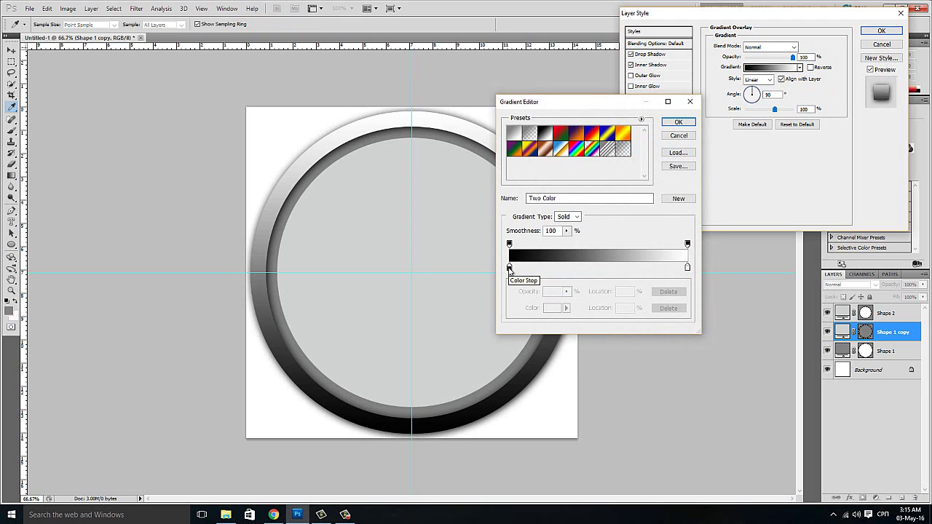
double_click(509, 268)
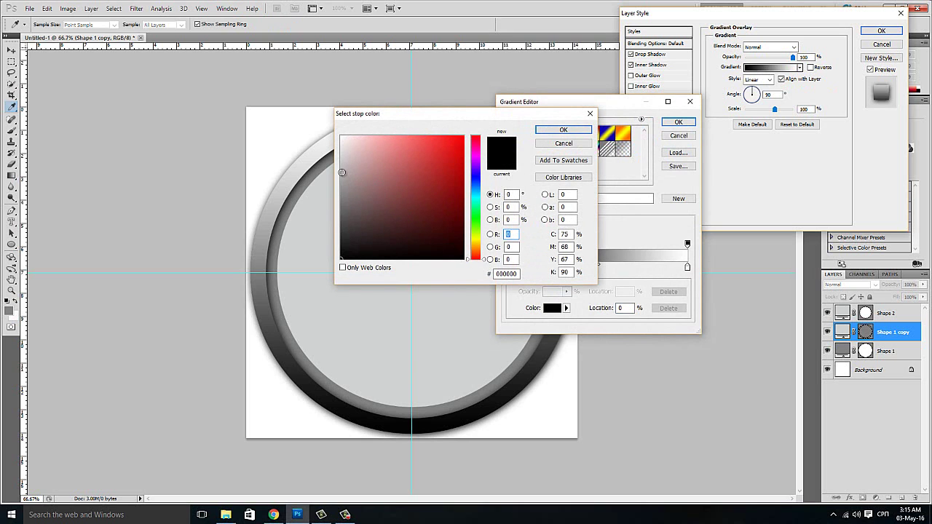
left_click(341, 172)
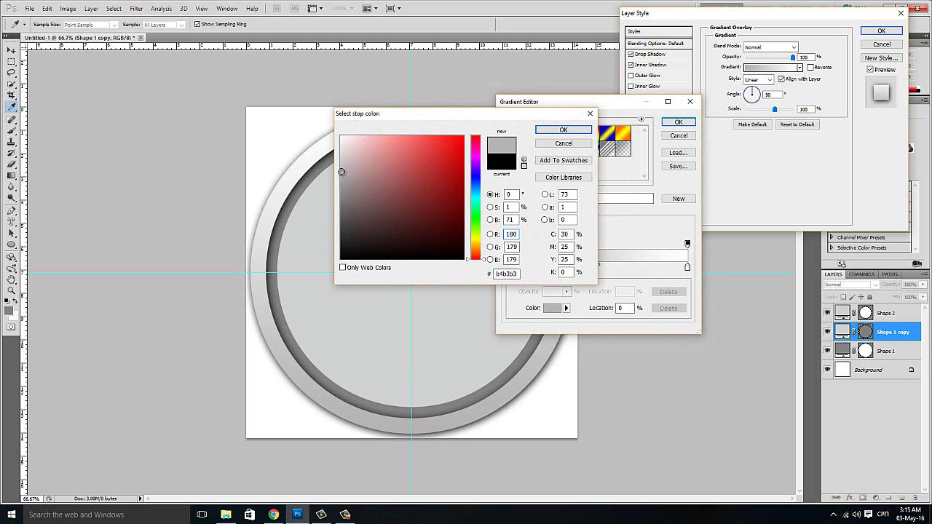
left_click_drag(340, 170, 341, 165)
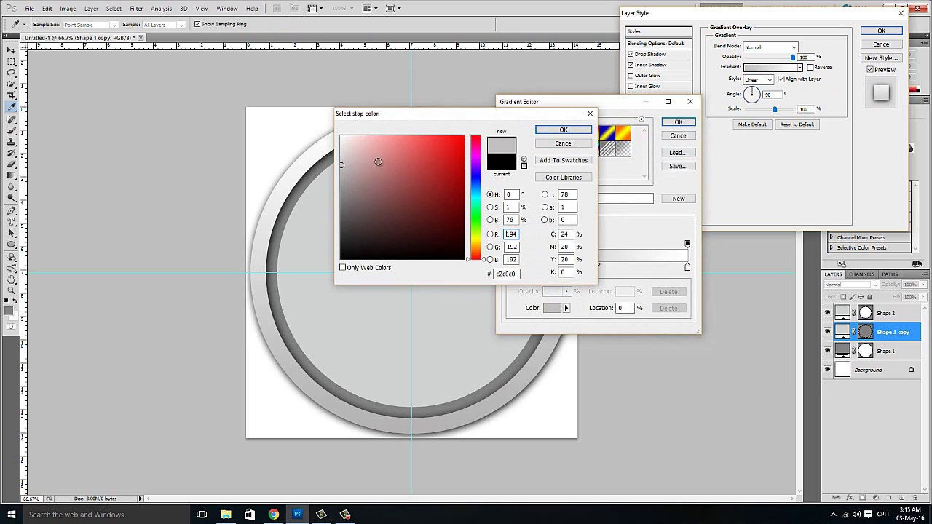
left_click(577, 129)
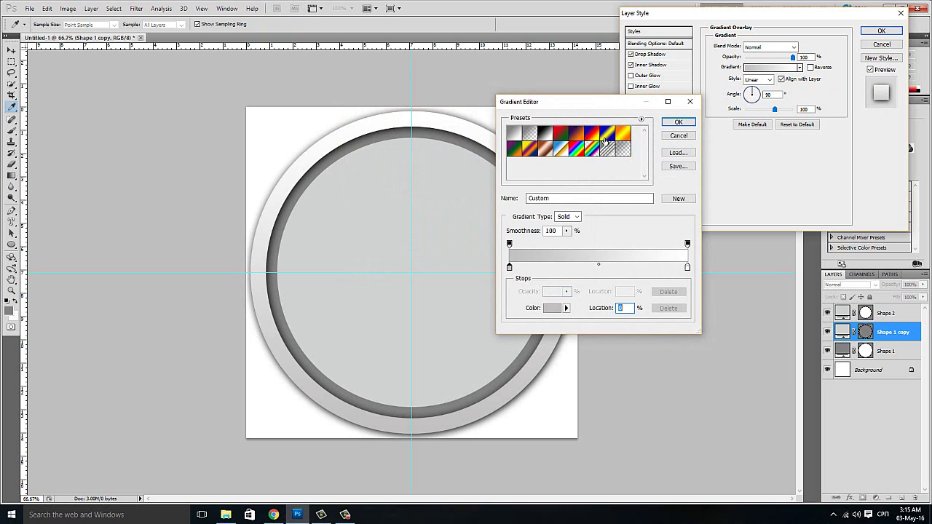
Step: Set the gradient's end colour stop to light grey ededed and apply the layer style to the outer ring
double_click(688, 268)
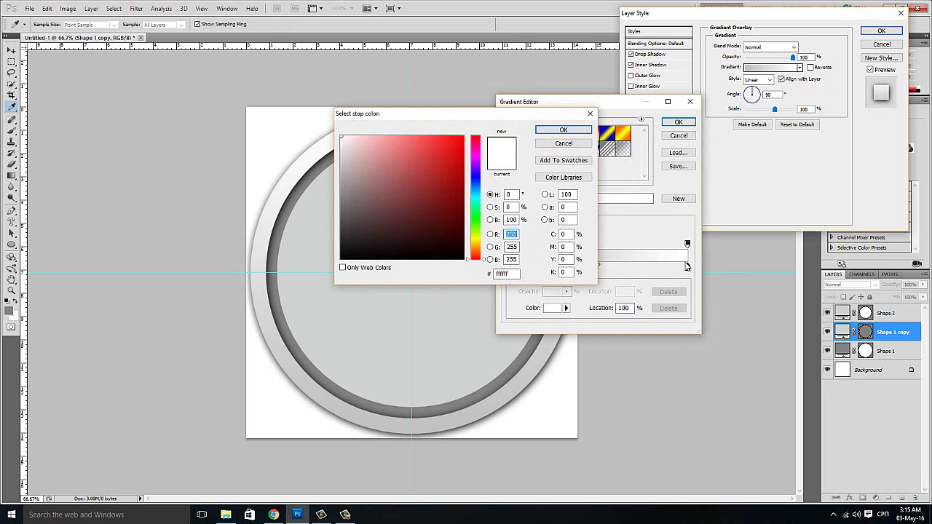
left_click_drag(342, 146, 342, 146)
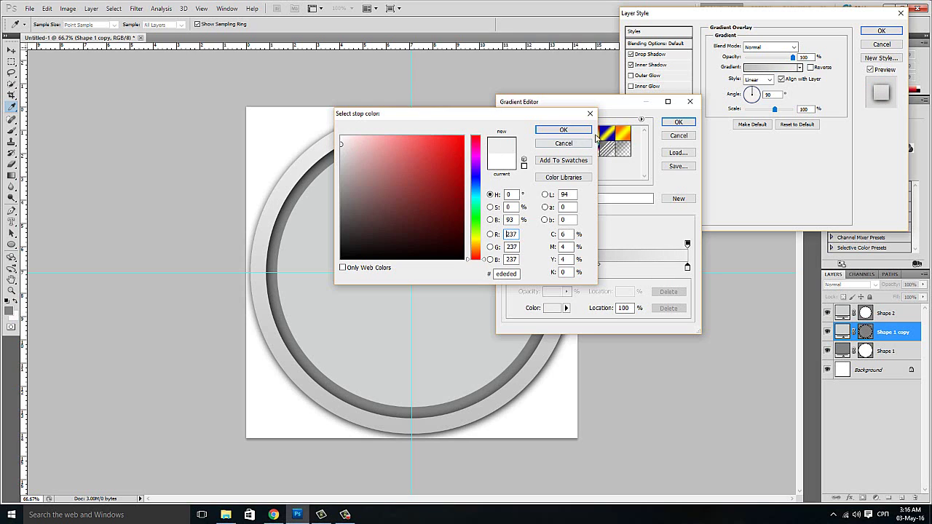
left_click(563, 130)
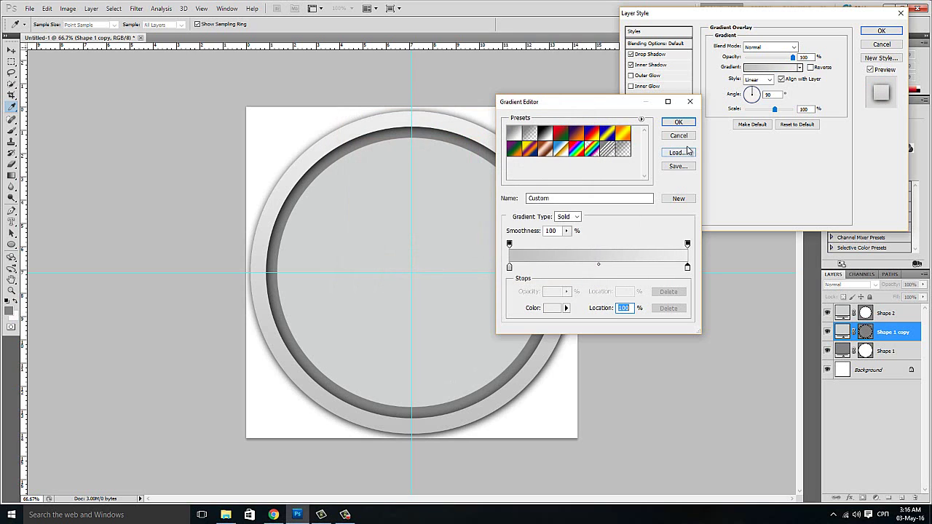
left_click(681, 123)
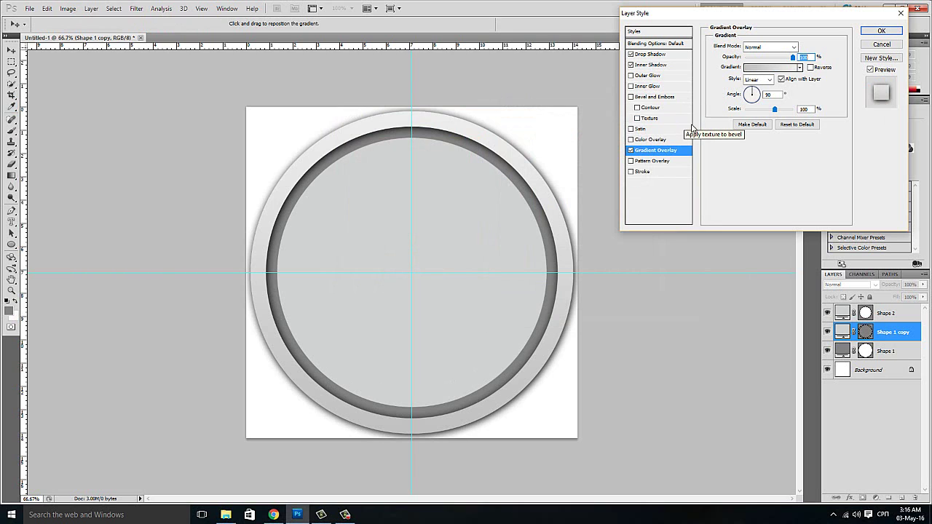
left_click(881, 31)
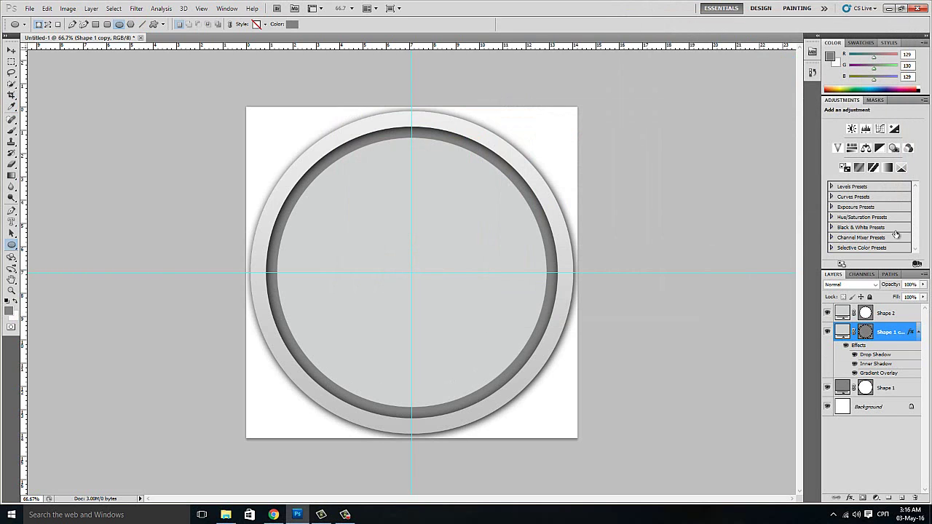
Step: Copy the layer style from the Shape 1 copy layer and paste it onto the Shape 2 layer
right_click(887, 349)
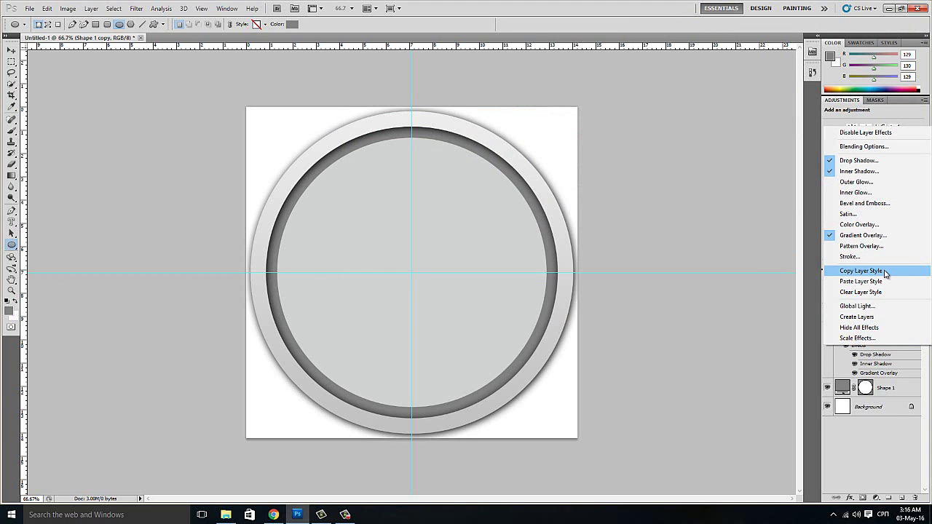
left_click(861, 271)
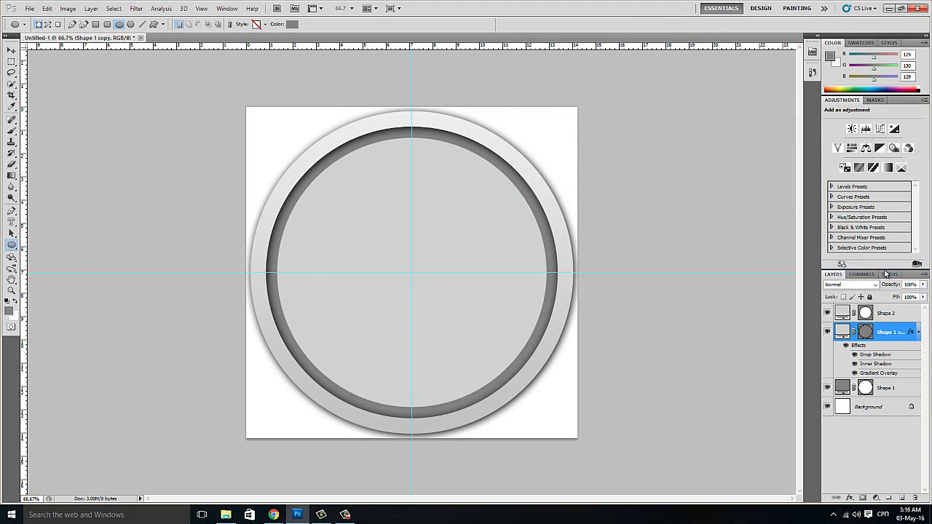
left_click(888, 315)
right_click(888, 315)
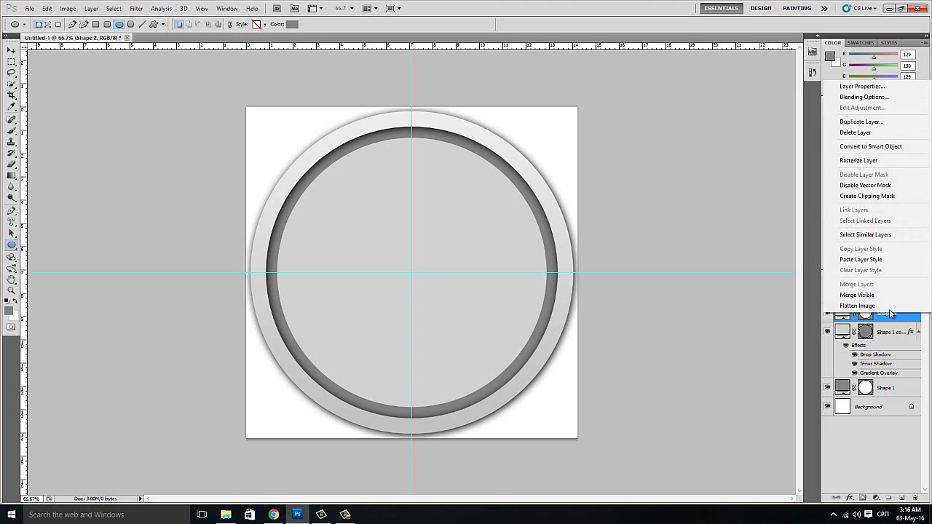
left_click(861, 259)
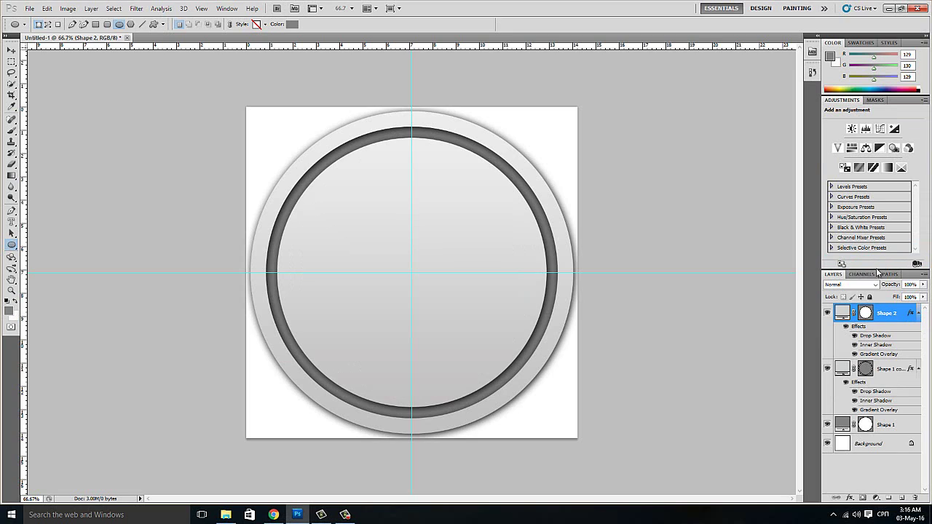
Step: Recolour the base circle on the Shape 1 layer to green 0fd17c
left_click(869, 370)
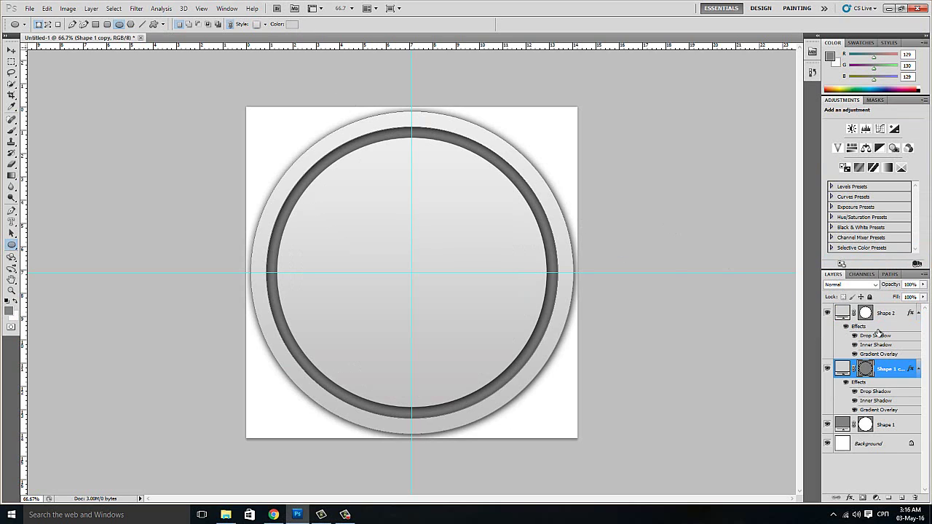
left_click(867, 429)
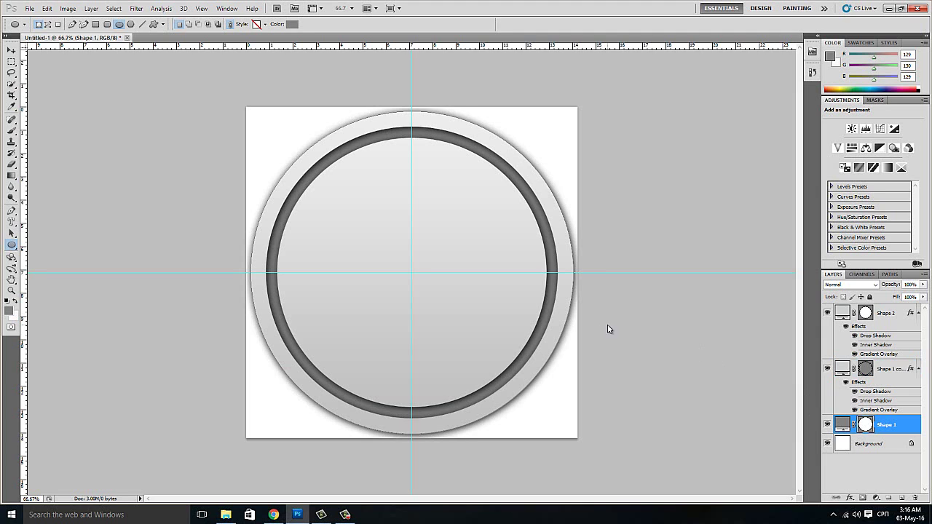
left_click(292, 24)
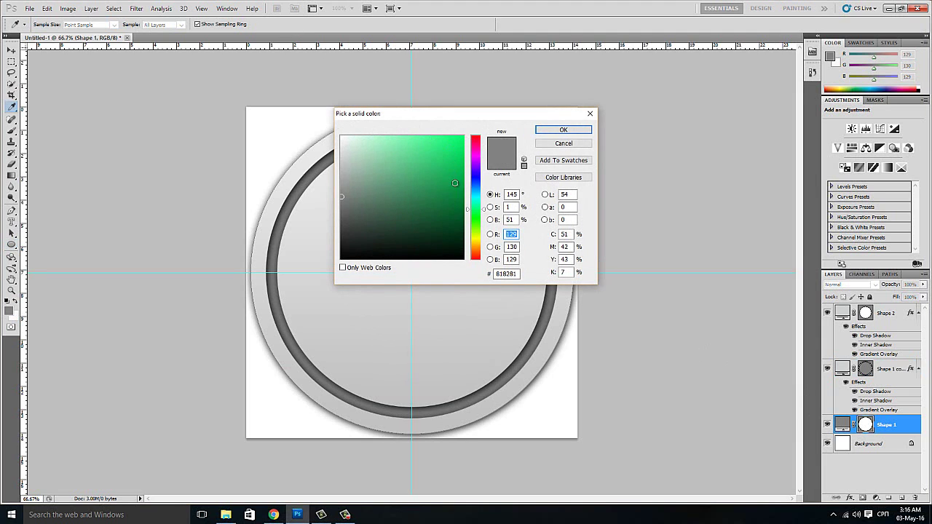
left_click(473, 189)
left_click(457, 170)
left_click_drag(456, 170, 455, 158)
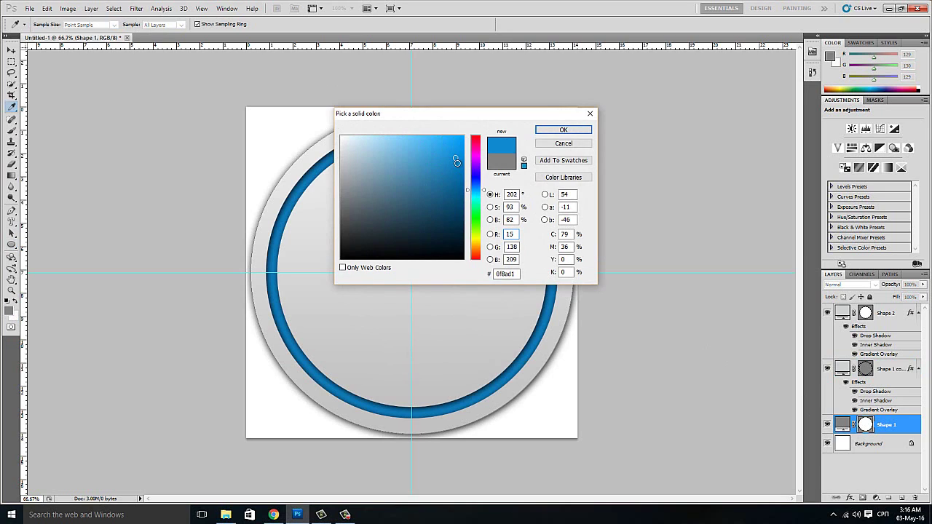
left_click_drag(485, 191, 485, 210)
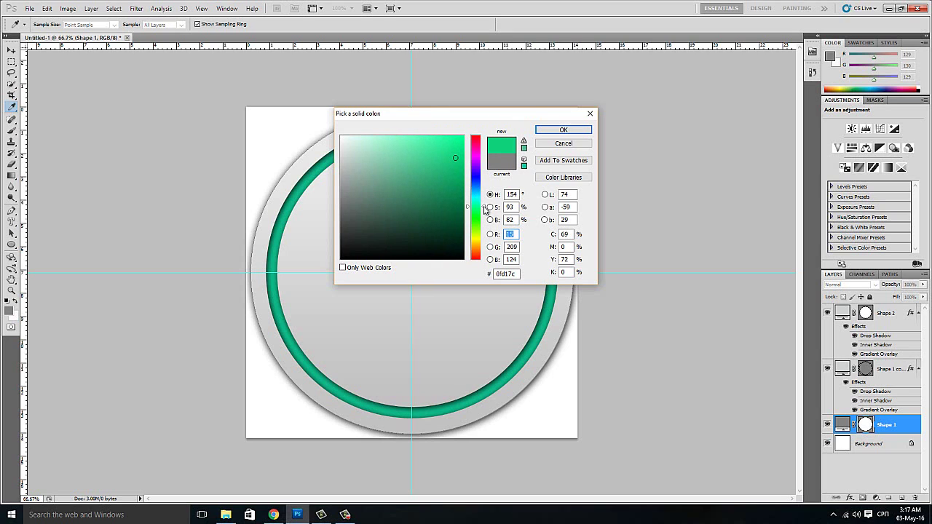
left_click(559, 132)
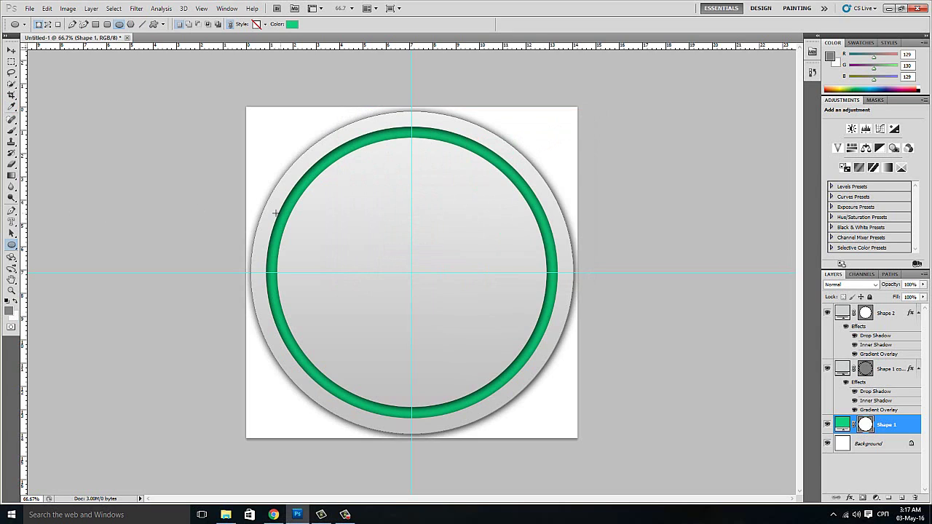
Step: Enter the text LOGO over the circle with the Horizontal Type Mask tool
left_click(10, 223)
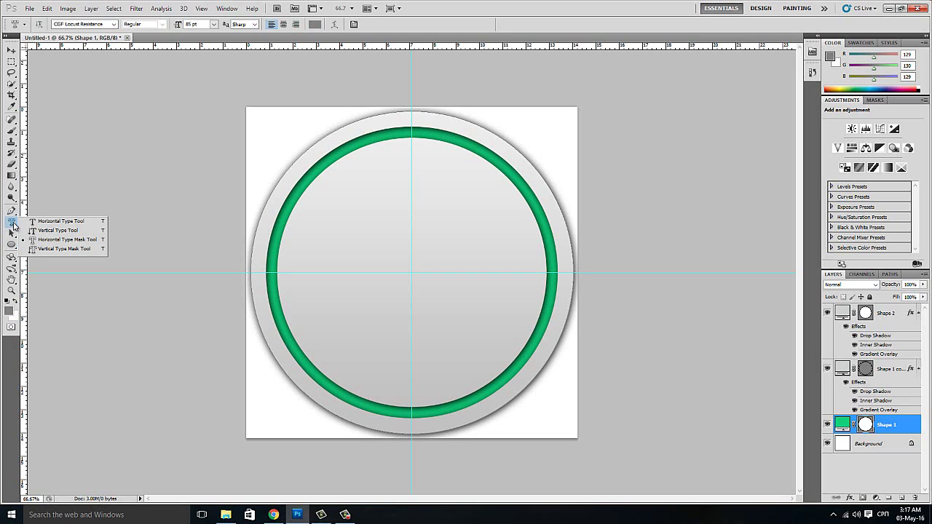
left_click(67, 240)
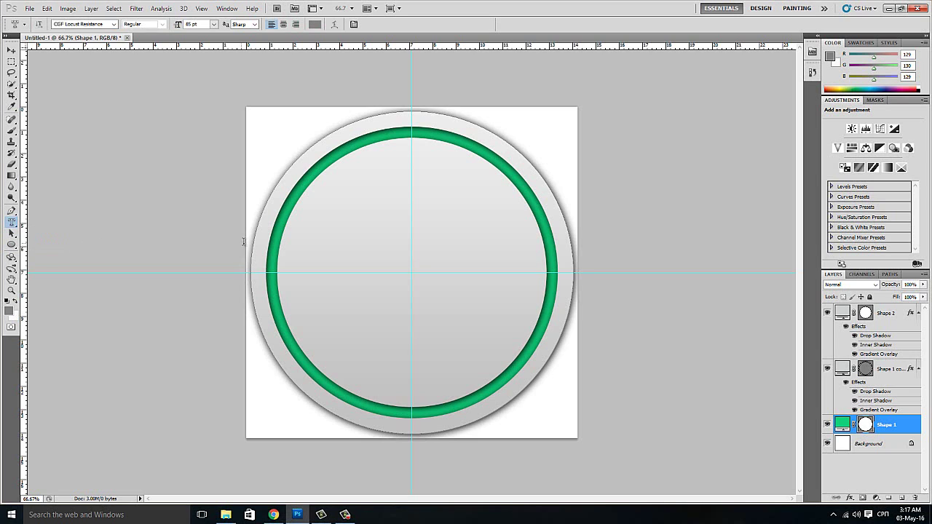
left_click(301, 229)
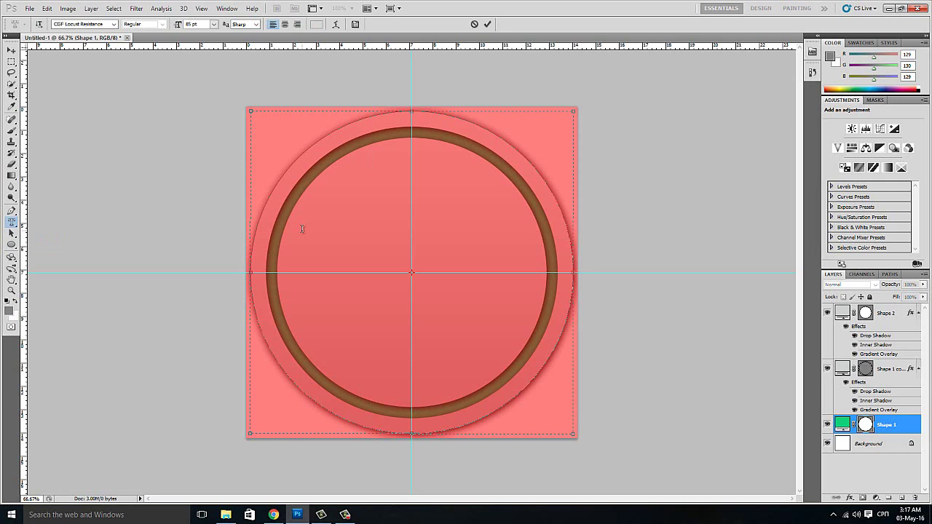
type("Л")
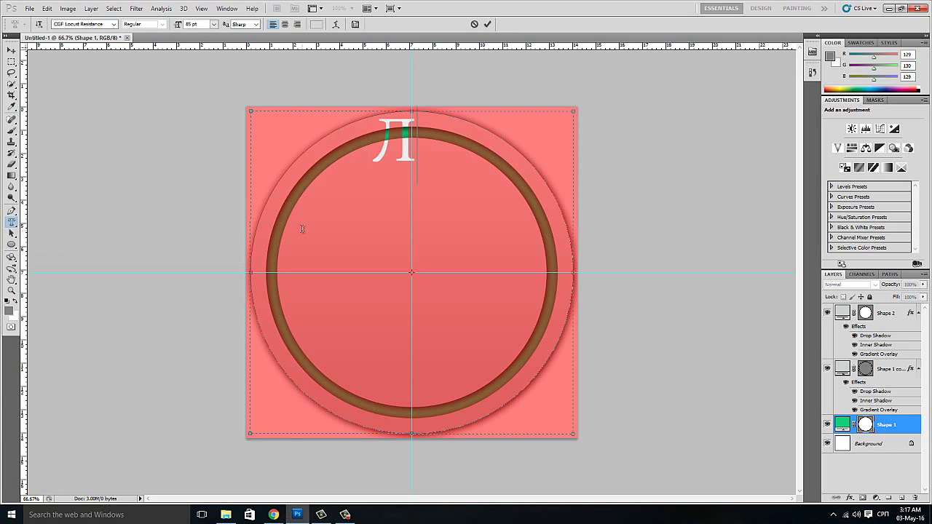
key("BackSpace")
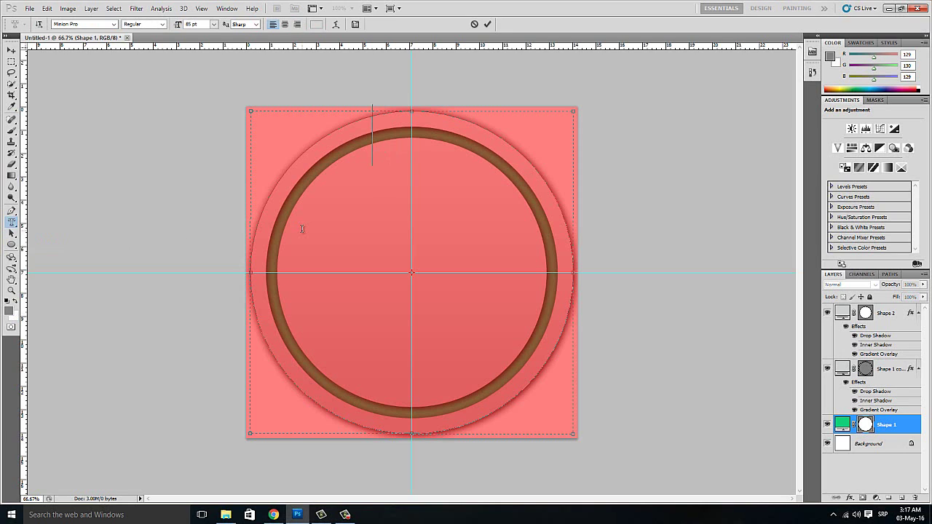
type("LOGO")
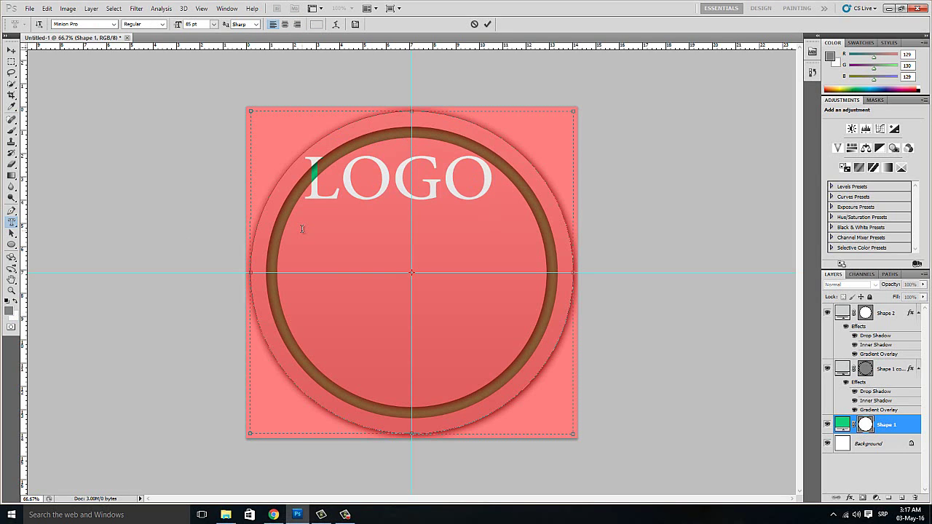
Step: Set the font of the whole LOGO mask text to CGF Locust Resistance
key("shift+Left")
key("shift+Left")
key("shift+Left")
key("shift+Left")
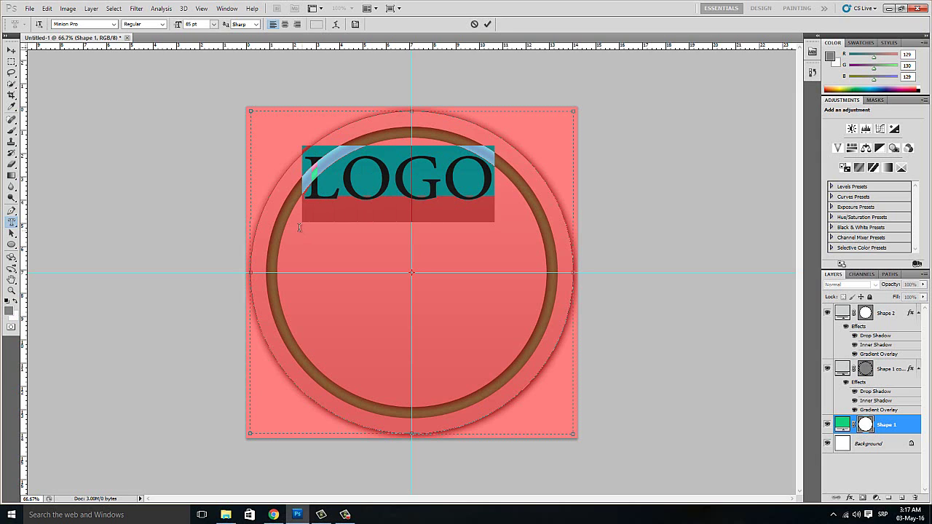
left_click(114, 24)
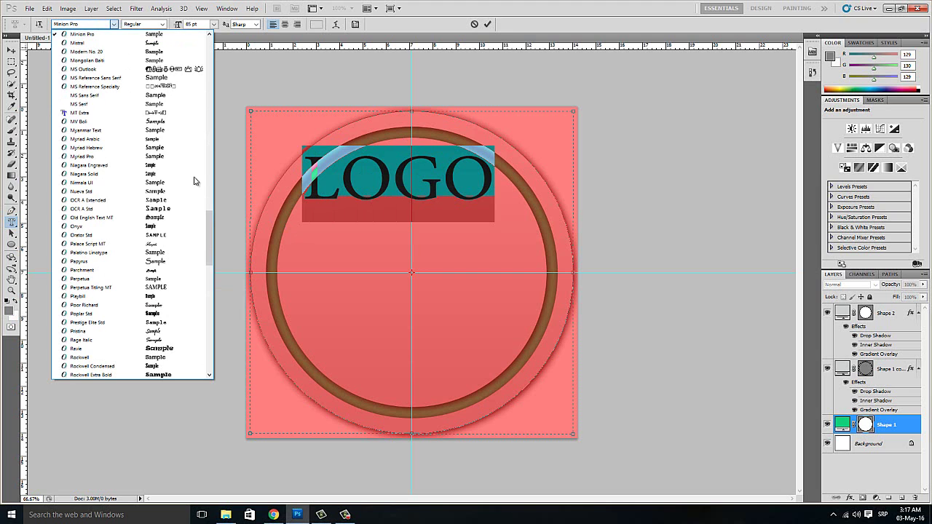
left_click_drag(211, 218, 206, 99)
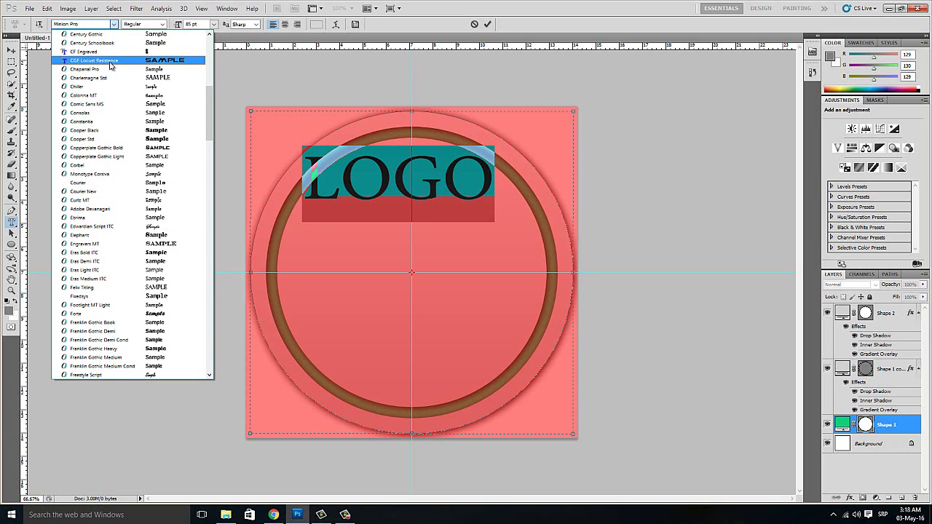
left_click(110, 66)
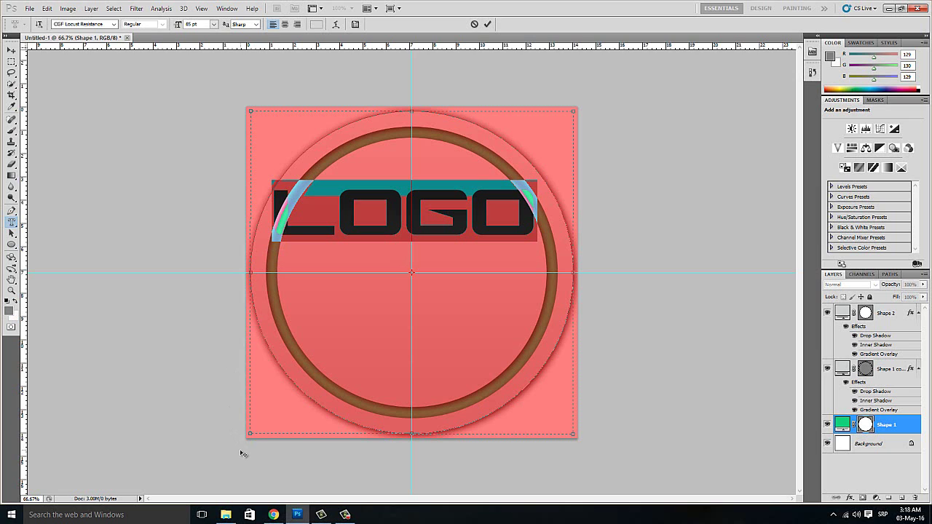
Step: Set the mask text size to 90 pt, centre LOGO on the guides and turn it into a selection with the Shape 2 layer active
left_click_drag(244, 454, 249, 513)
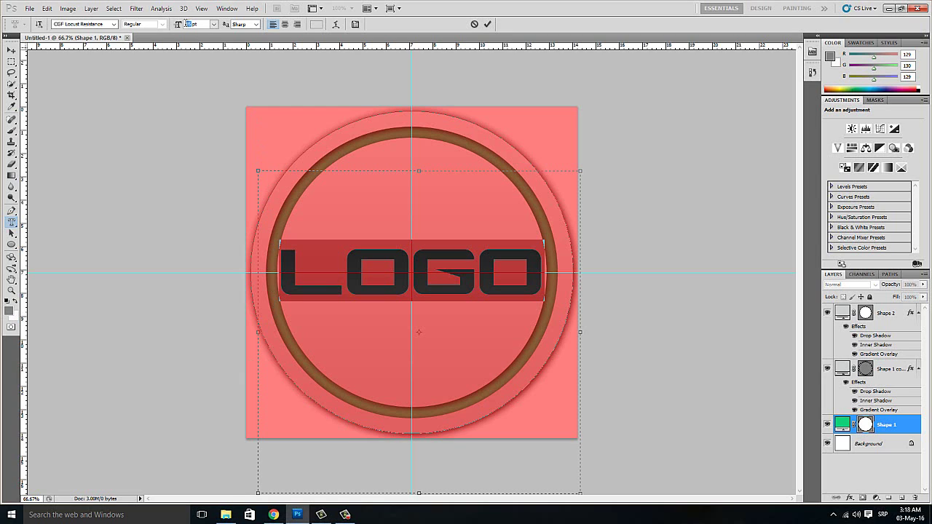
type("90")
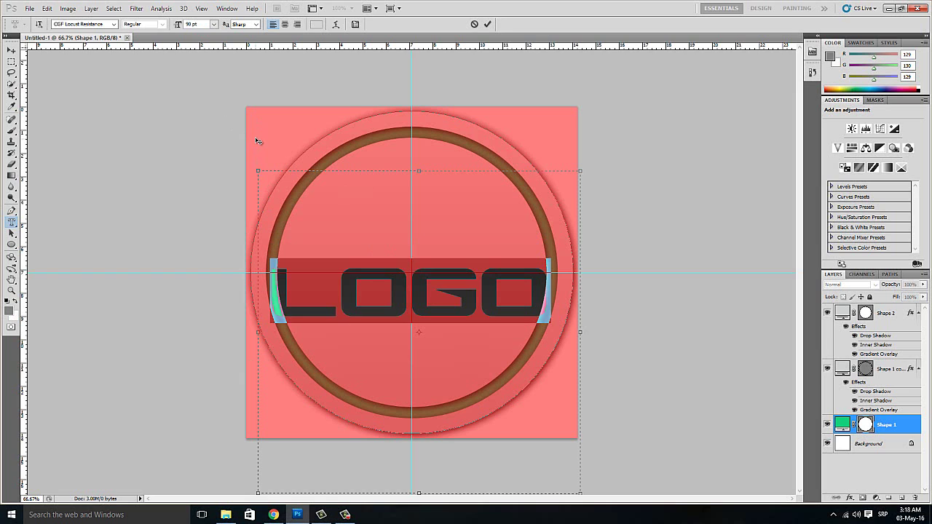
left_click_drag(256, 141, 258, 124)
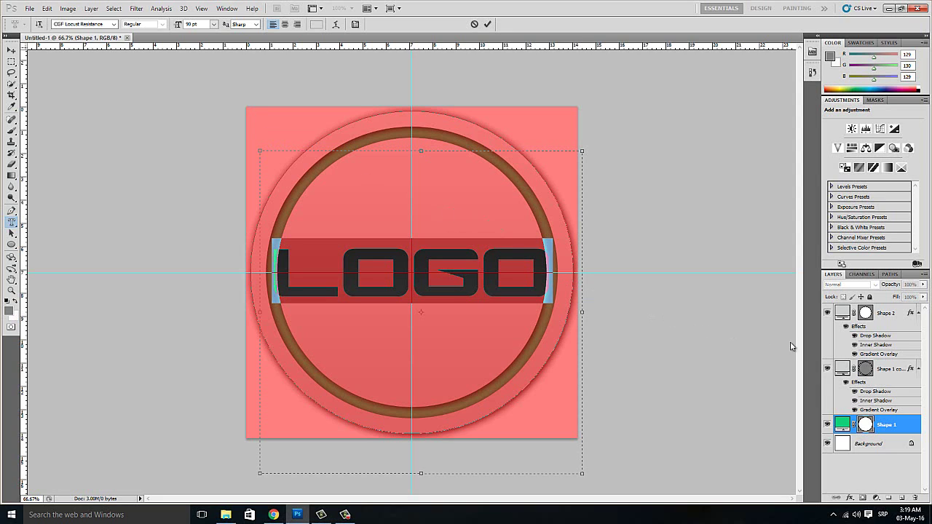
left_click(890, 318)
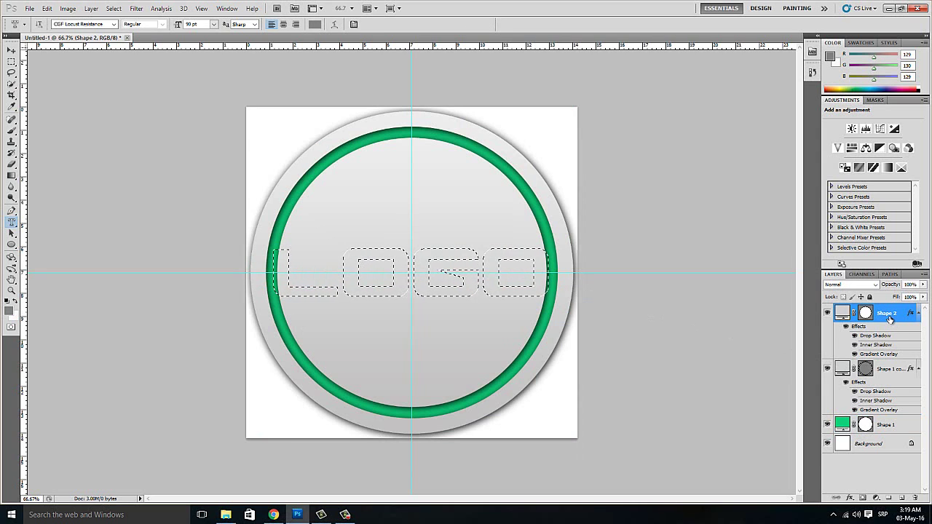
Step: Try a layer mask that keeps only the LOGO selection on the Shape 2 layer, and undo it
left_click(863, 498)
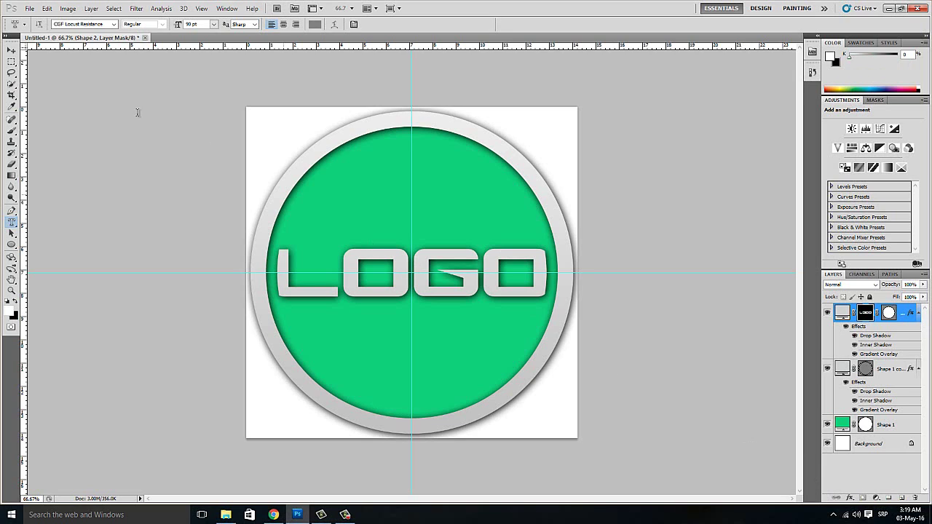
left_click(47, 8)
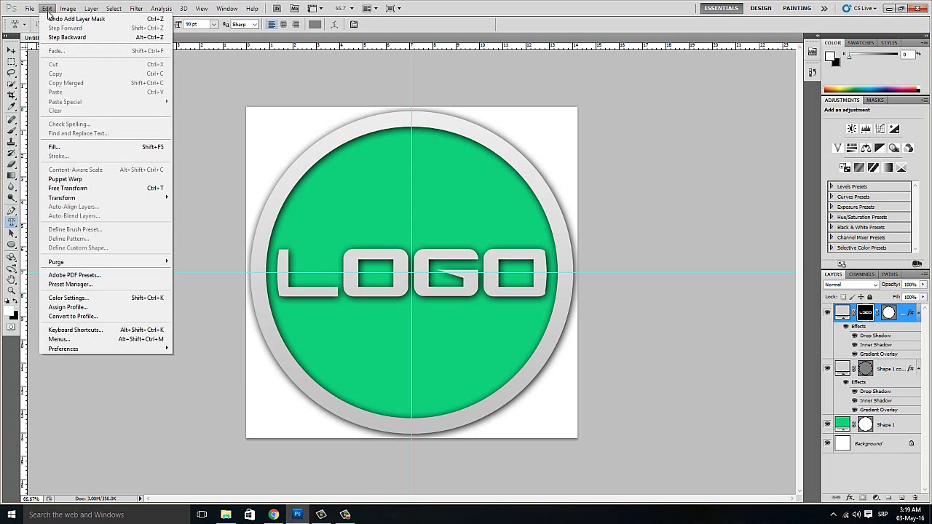
left_click(73, 18)
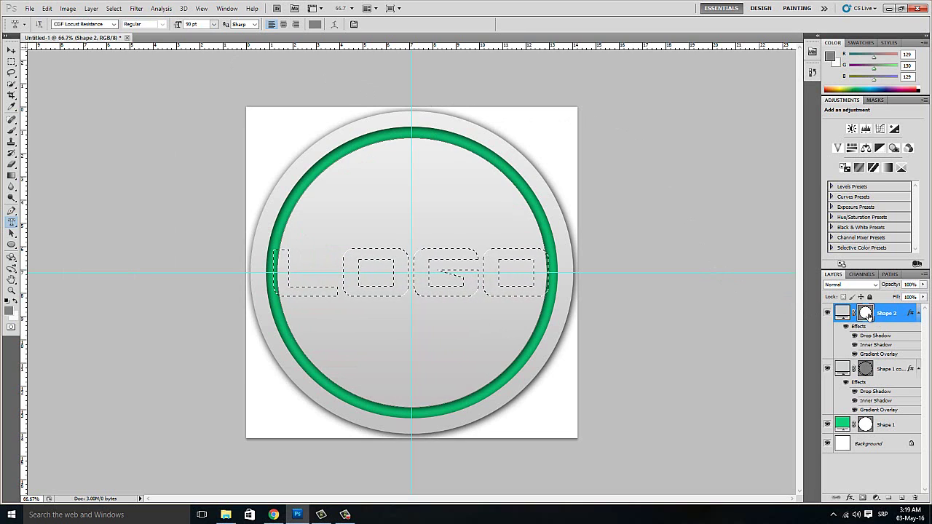
left_click(861, 497)
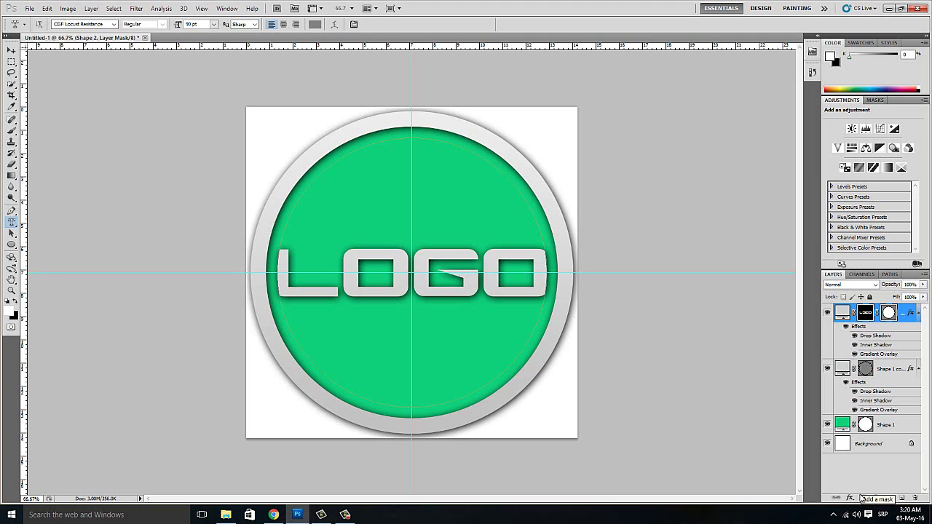
left_click(45, 9)
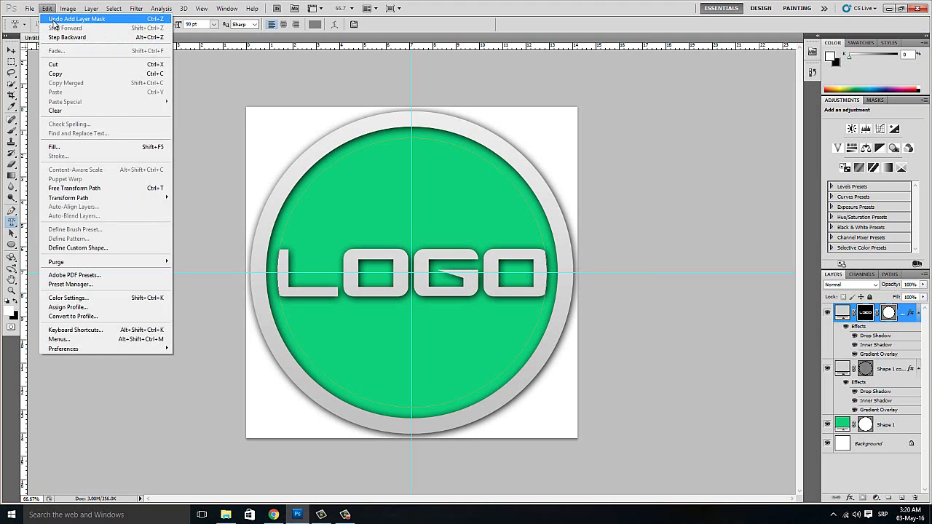
left_click(58, 19)
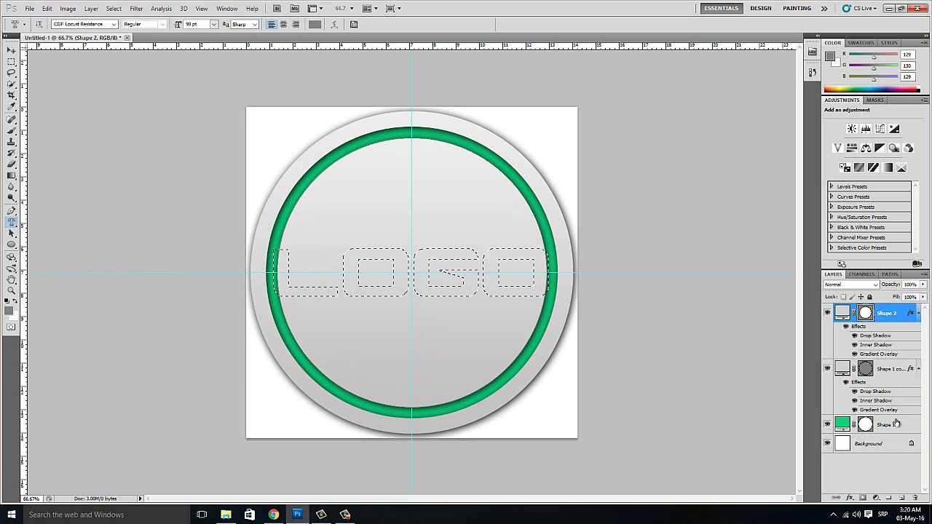
Step: Cut LOGO out of the Shape 2 layer with a layer mask that hides the selection, and hide the Background layer
left_click(863, 499)
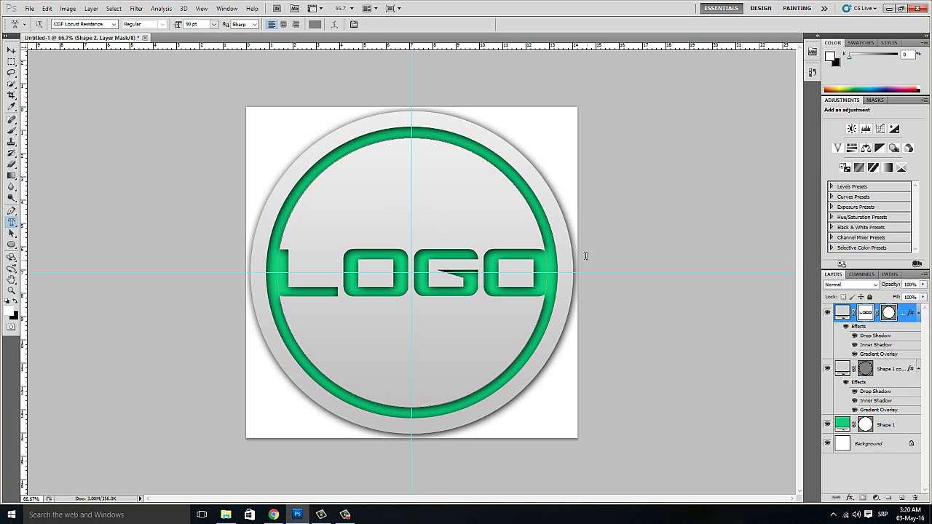
left_click(827, 444)
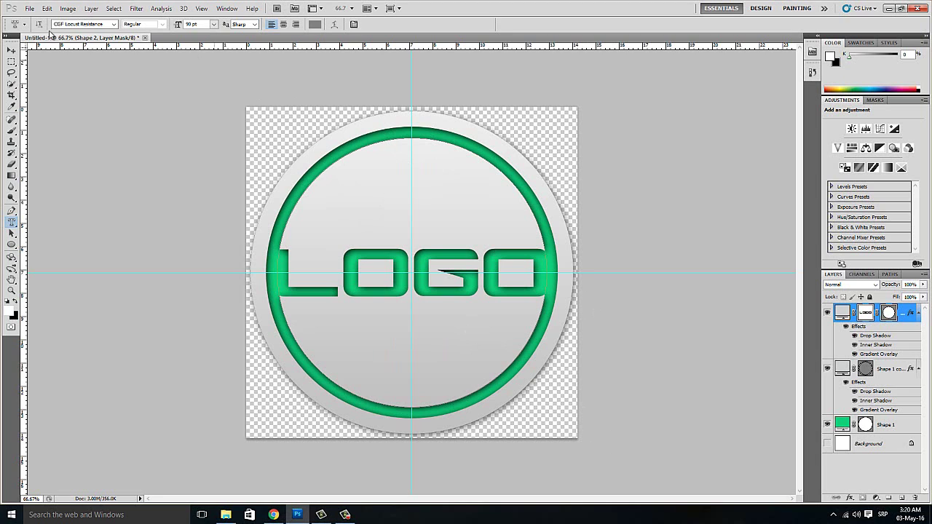
Step: Save a copy of the document in PNG format as Logo YT.png in the YT folder, with the Interlaced option
left_click(32, 9)
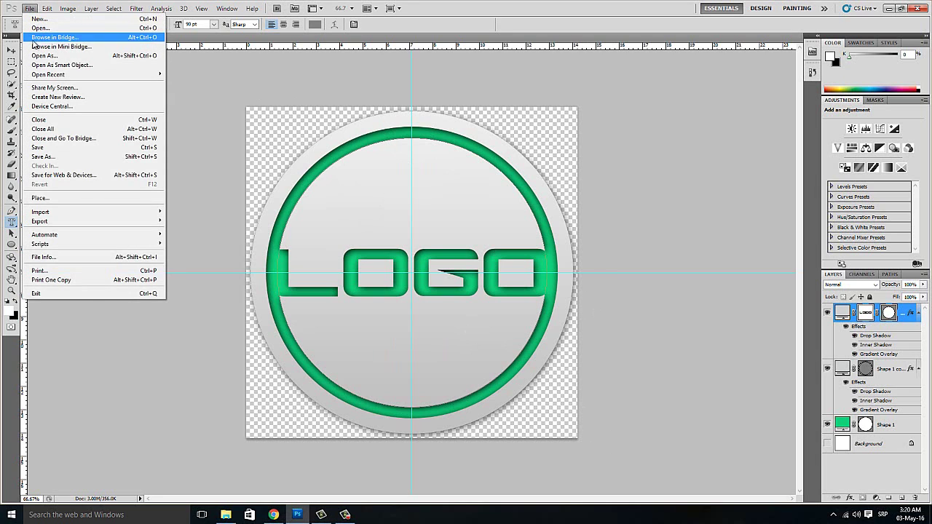
left_click(64, 158)
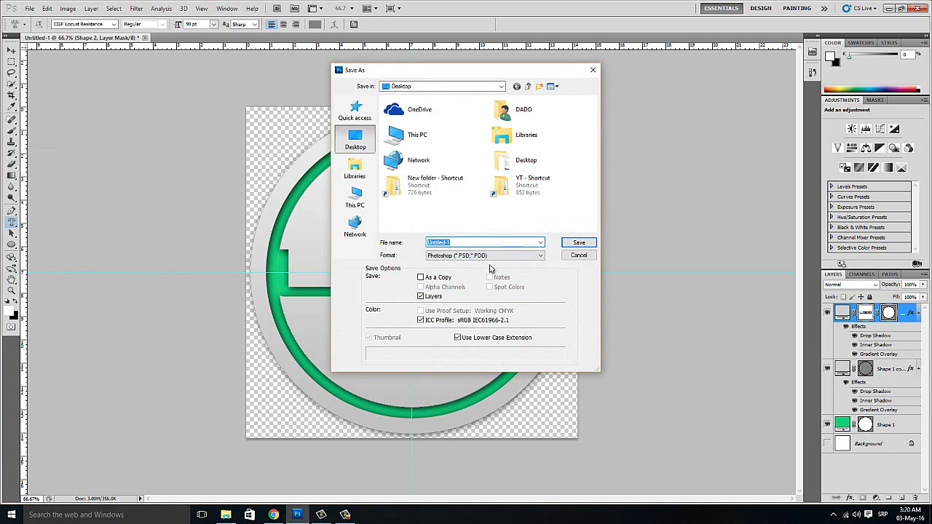
left_click(541, 259)
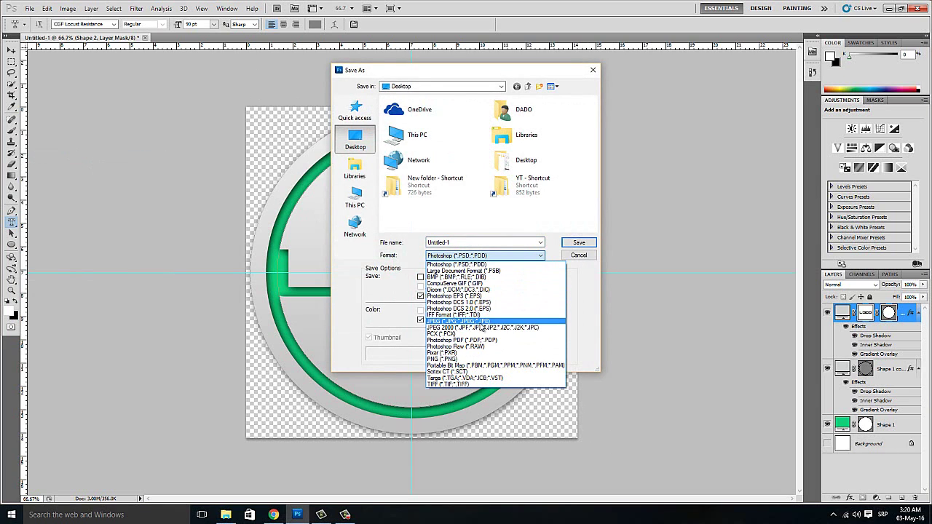
left_click(472, 359)
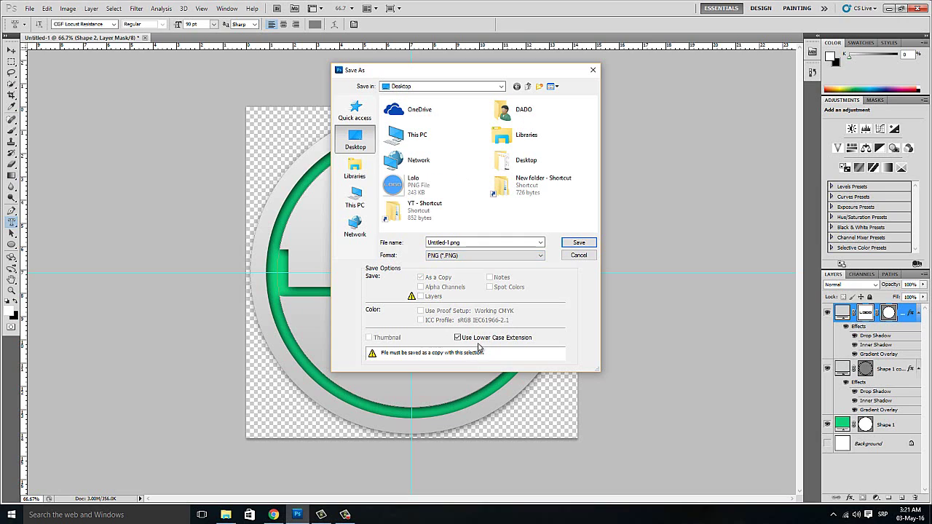
double_click(446, 245)
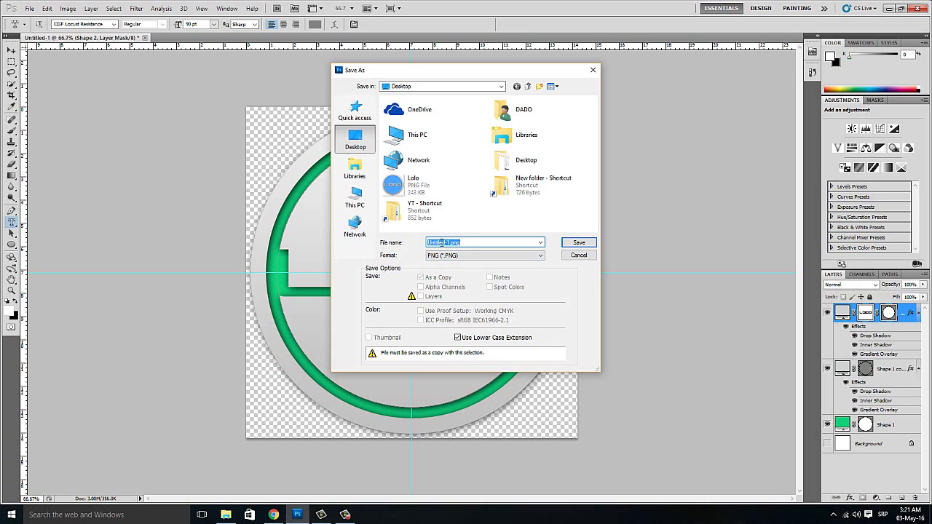
left_click(450, 242)
left_click_drag(449, 243, 423, 242)
type("LO")
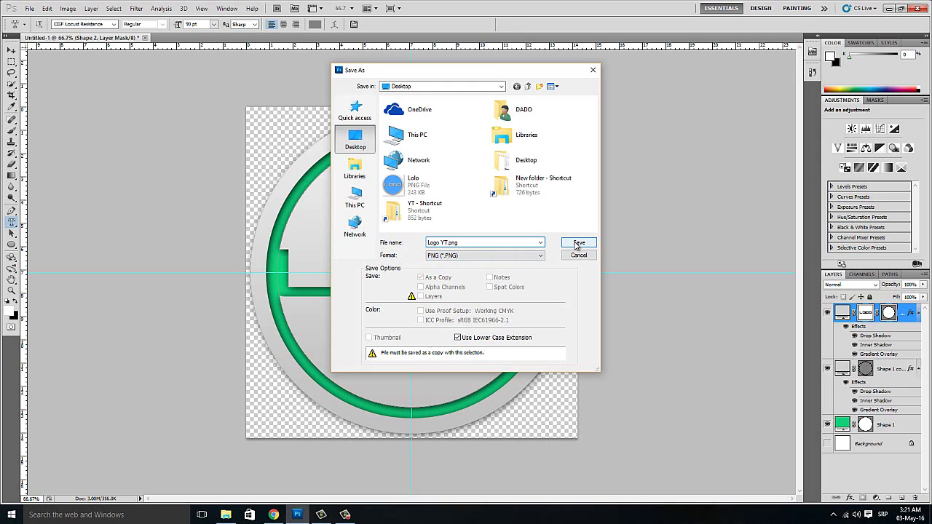
double_click(427, 216)
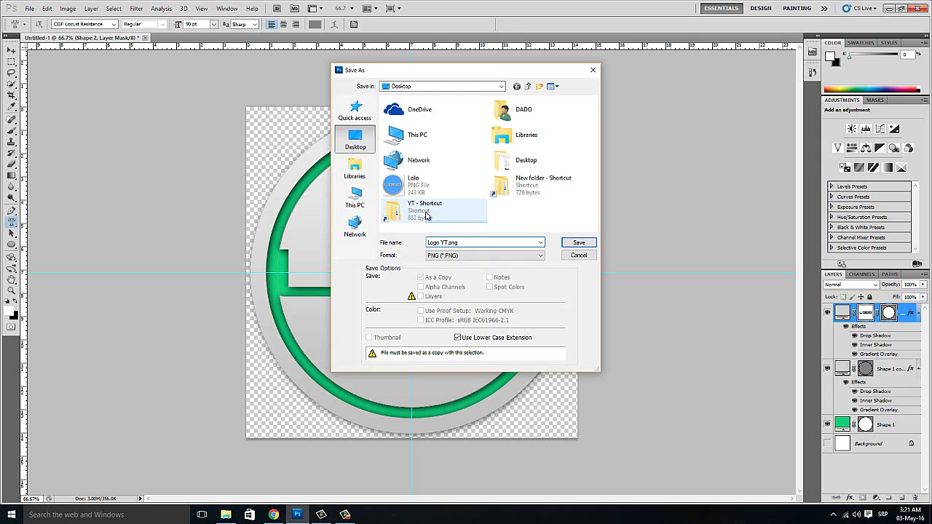
left_click(574, 245)
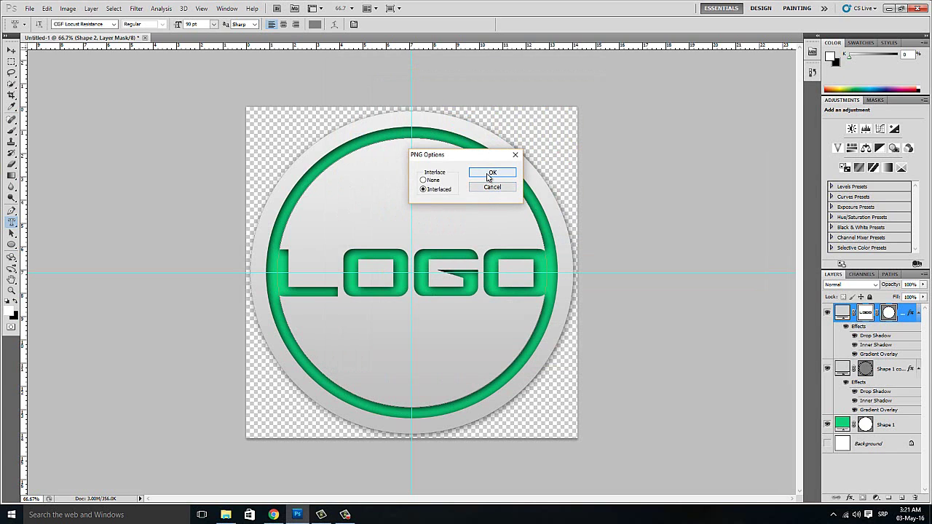
left_click(487, 173)
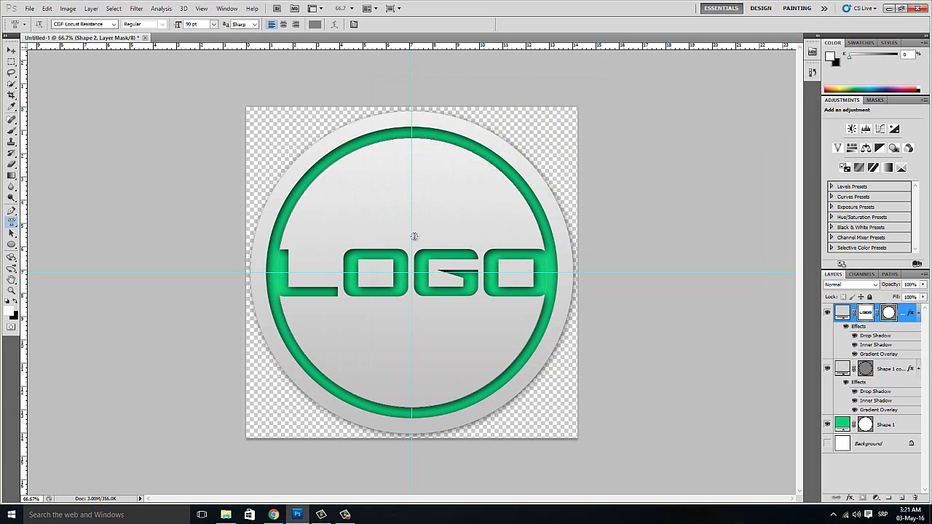
Step: Open the exported Logo YT image from the YT folder in File Explorer to view the result
left_click(225, 515)
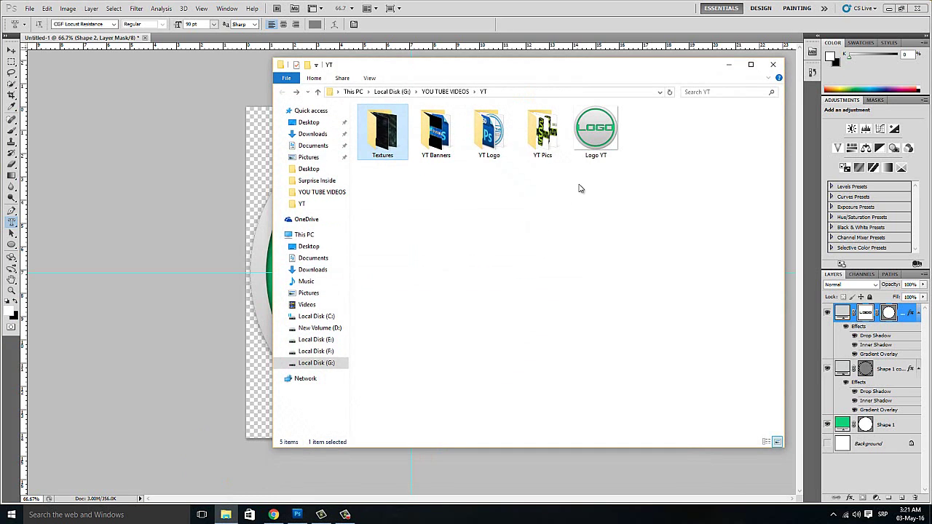
double_click(591, 140)
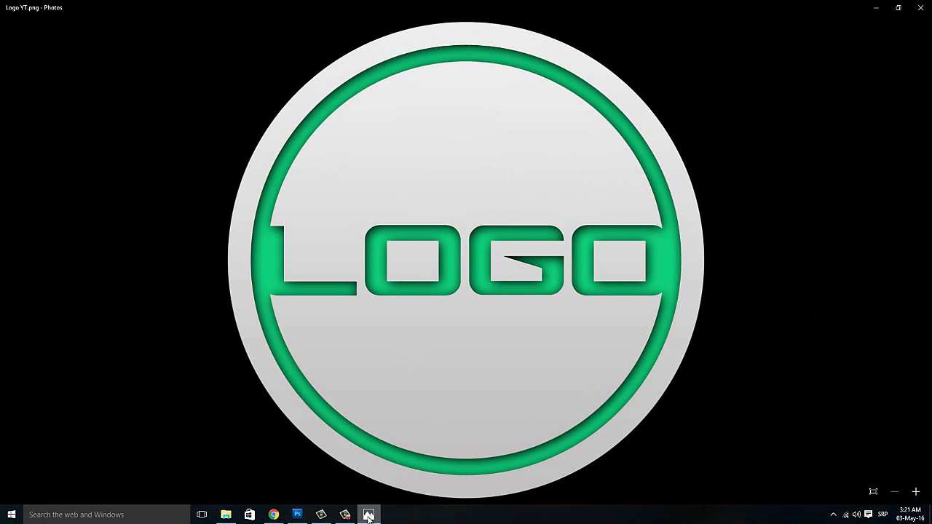
mouse_move(368, 516)
Step: Return to Photoshop and step back in the history to undo the LOGO cut-out mask on the Shape 2 layer
left_click(303, 511)
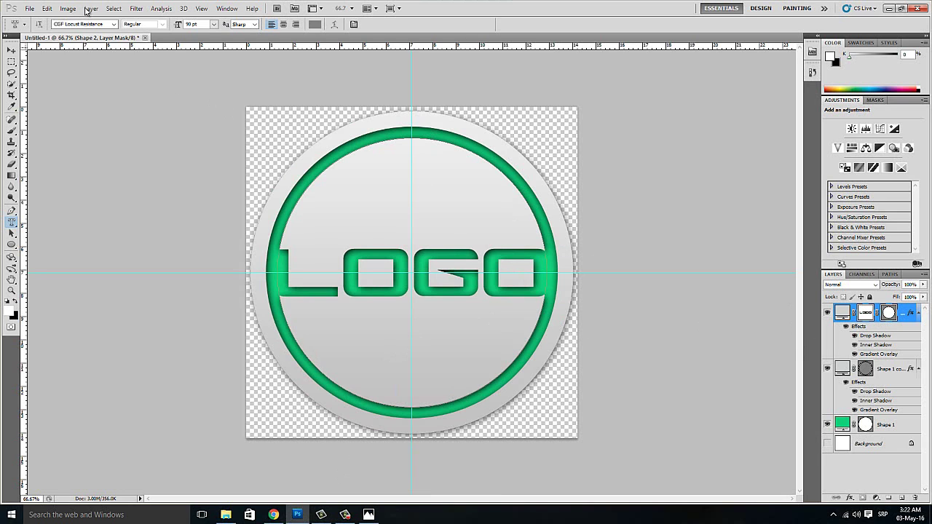
left_click(46, 8)
left_click(64, 37)
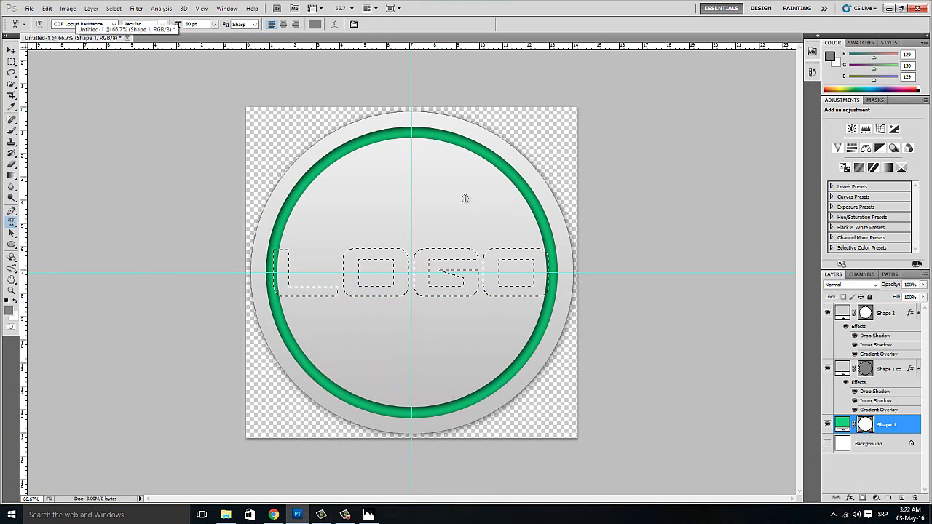
Step: Add a layer mask to the Shape 2 layer that reveals only the LOGO selection
left_click(868, 317)
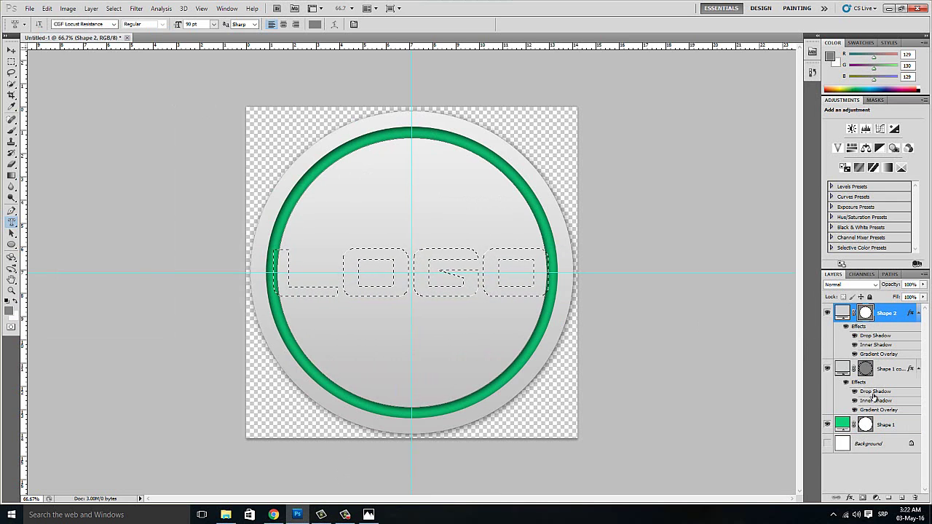
left_click(862, 498)
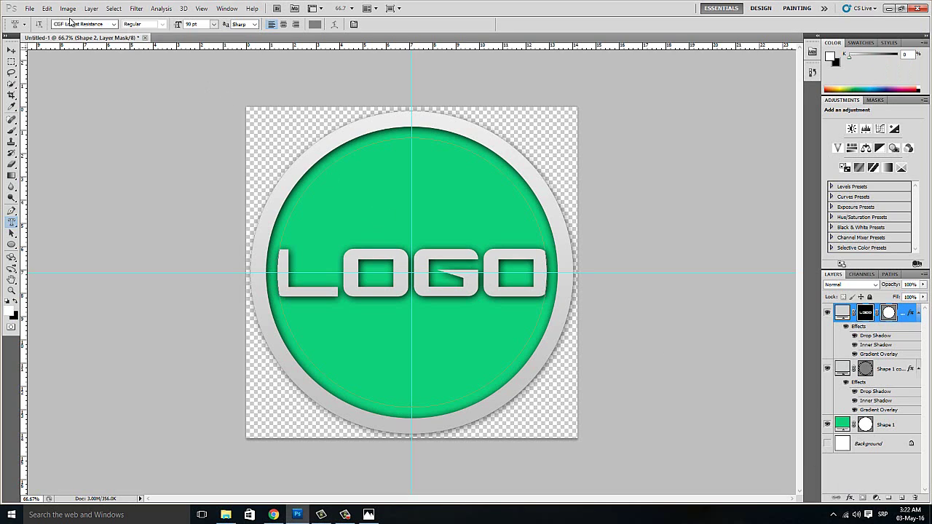
Step: Save a copy of the document in PNG format as Logo 1.png in the YT folder and accept the PNG options
left_click(30, 9)
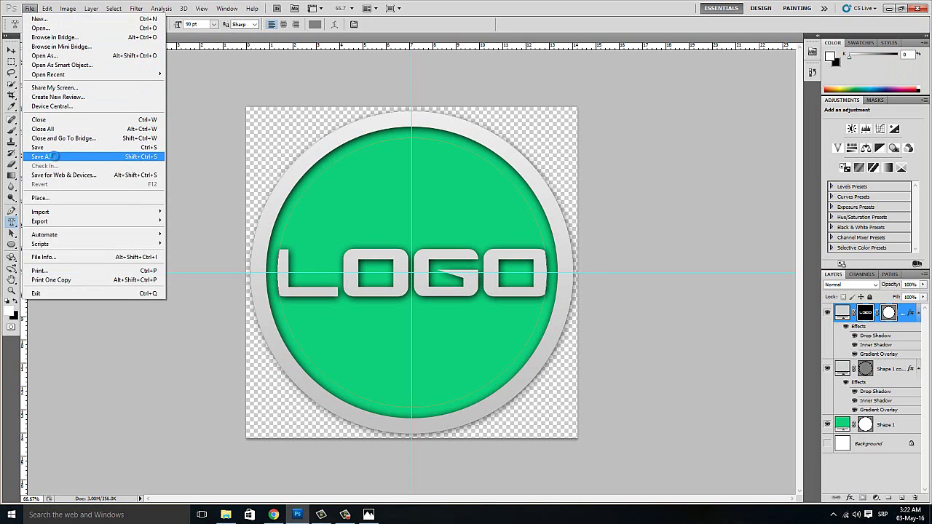
left_click(59, 157)
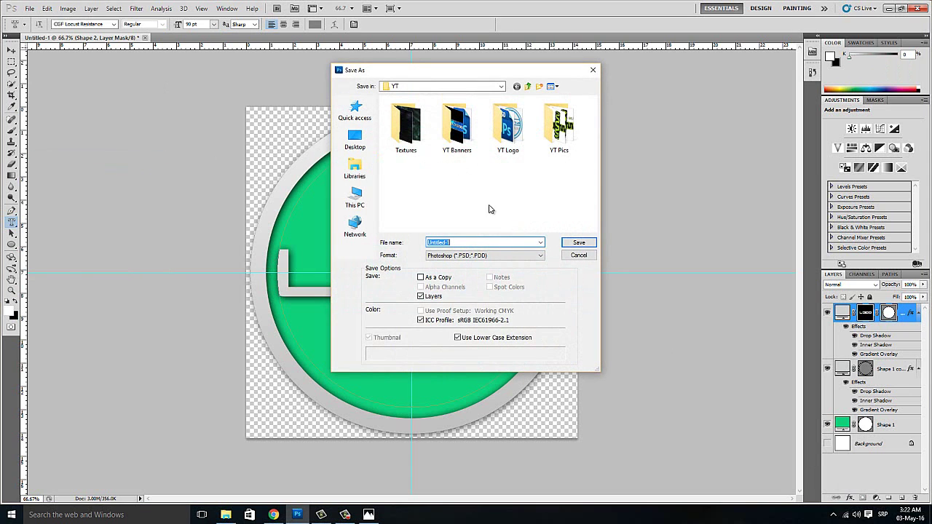
left_click(461, 254)
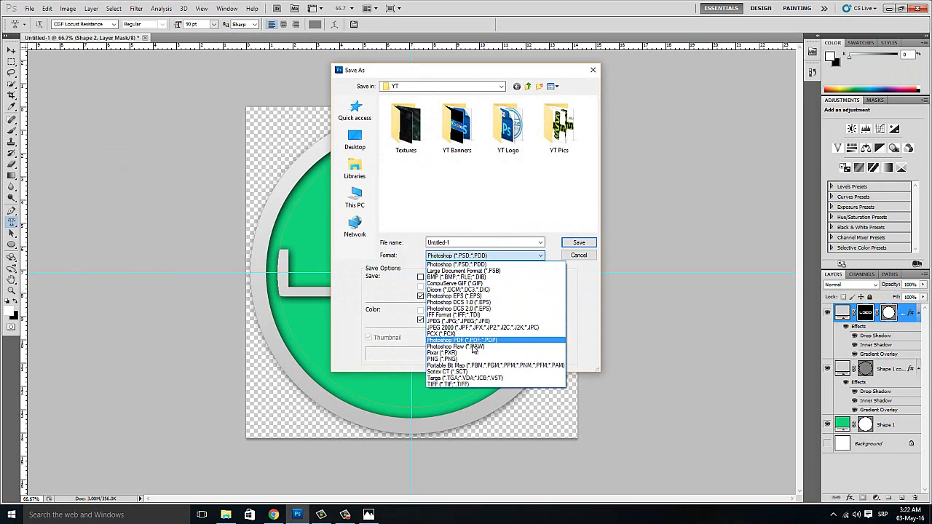
left_click(464, 359)
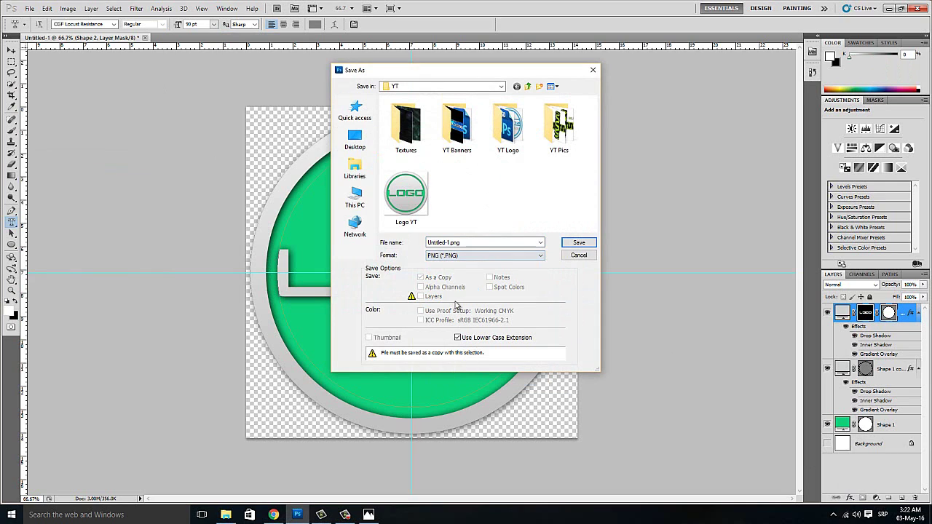
double_click(448, 242)
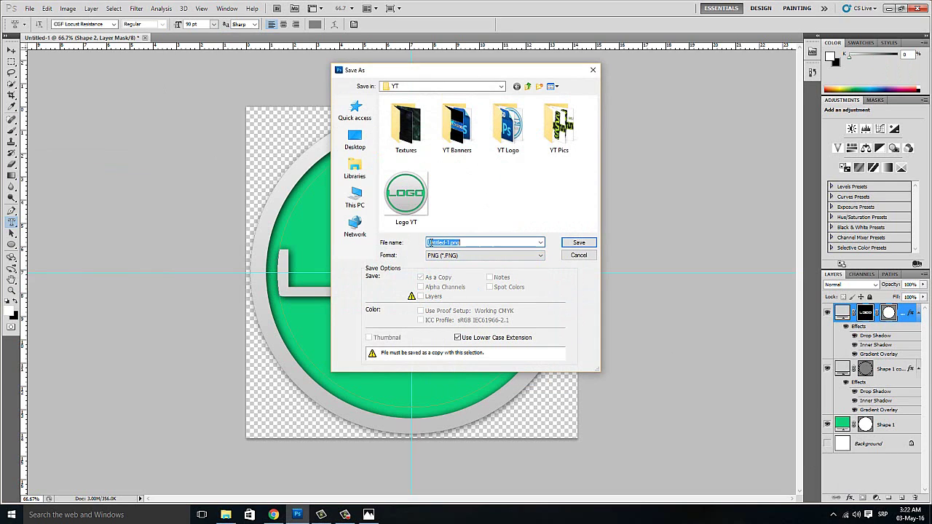
left_click(448, 243)
left_click_drag(449, 243, 414, 242)
type("Logo")
left_click(578, 245)
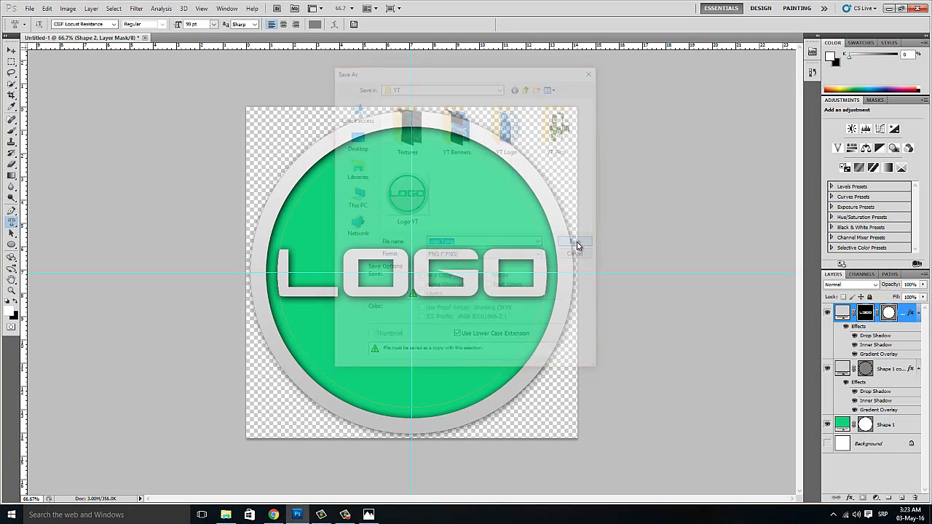
left_click(490, 173)
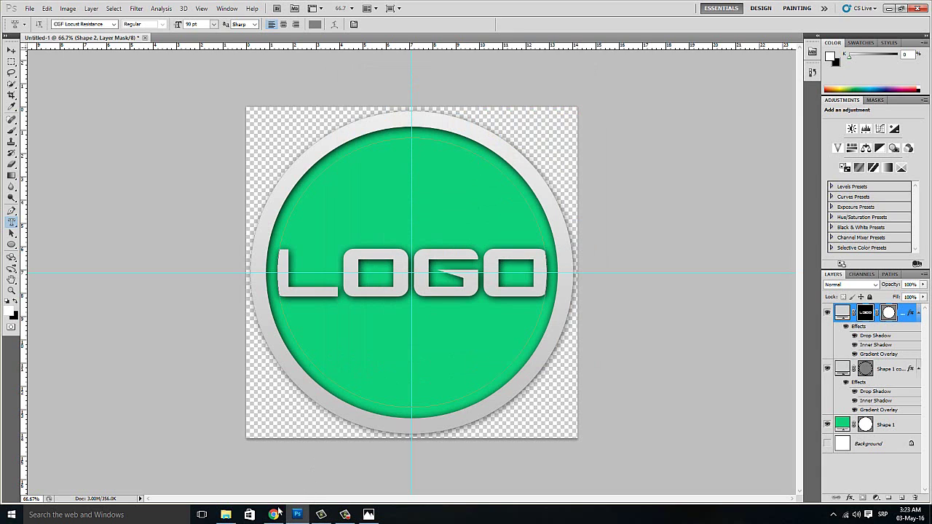
Step: Switch to File Explorer, open the exported Logo 1 image from the YT folder to view it, and close the viewer
left_click(226, 514)
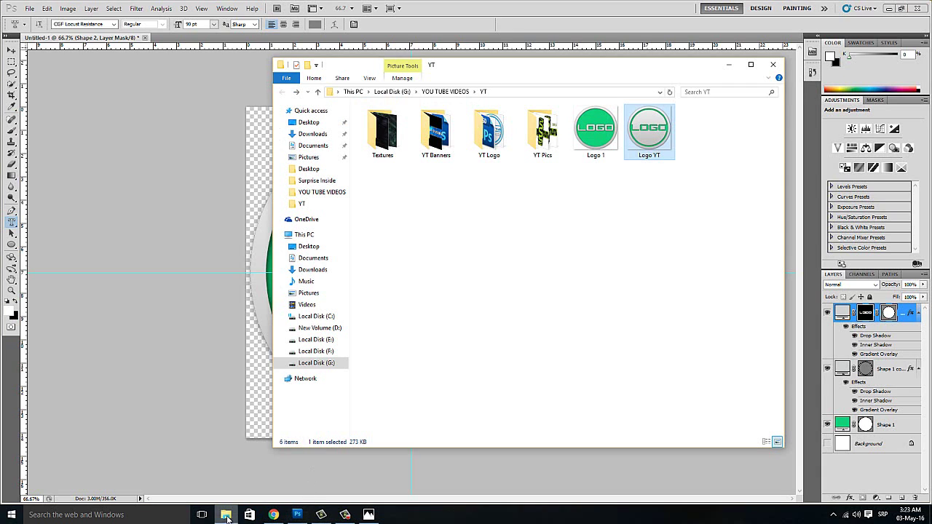
left_click(631, 191)
double_click(605, 140)
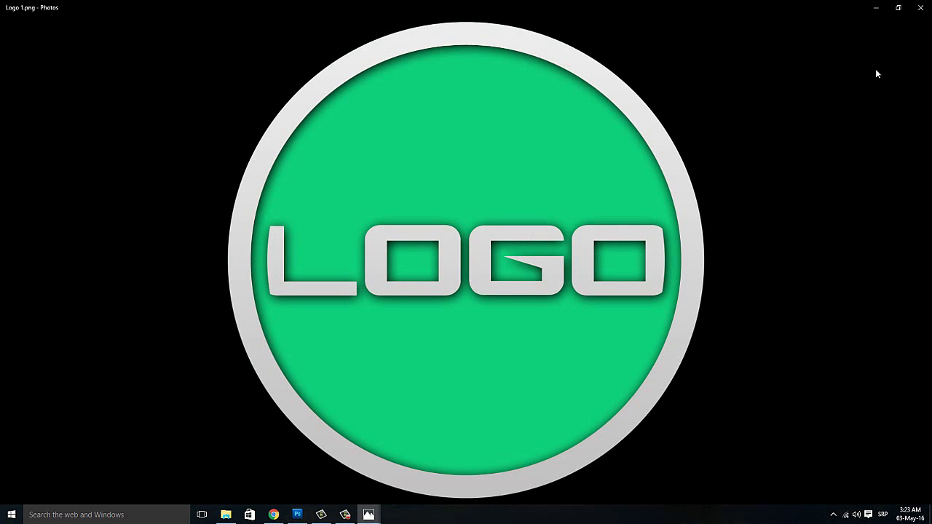
left_click(920, 8)
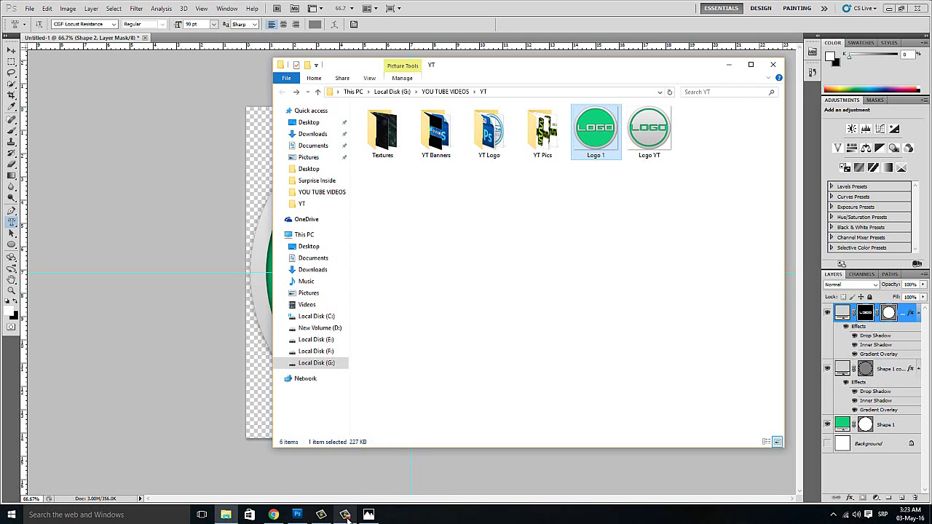
mouse_move(347, 518)
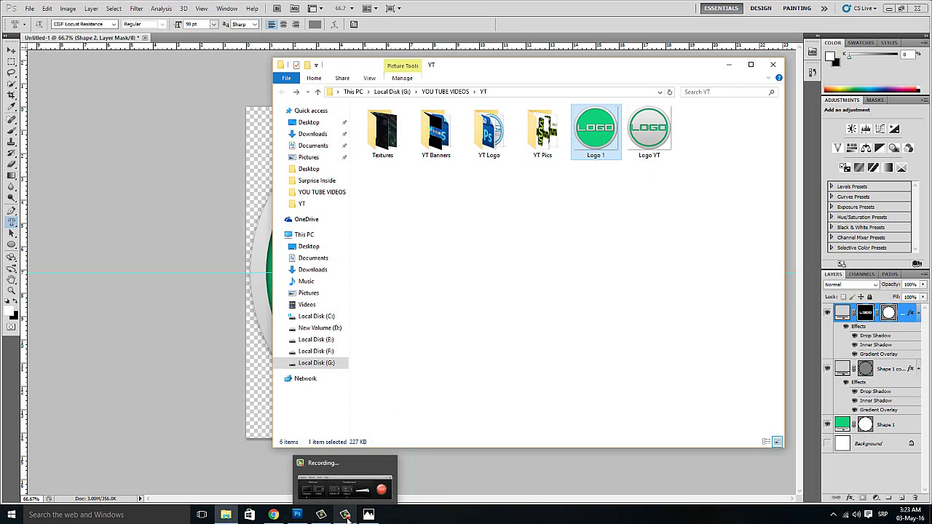
left_click(347, 517)
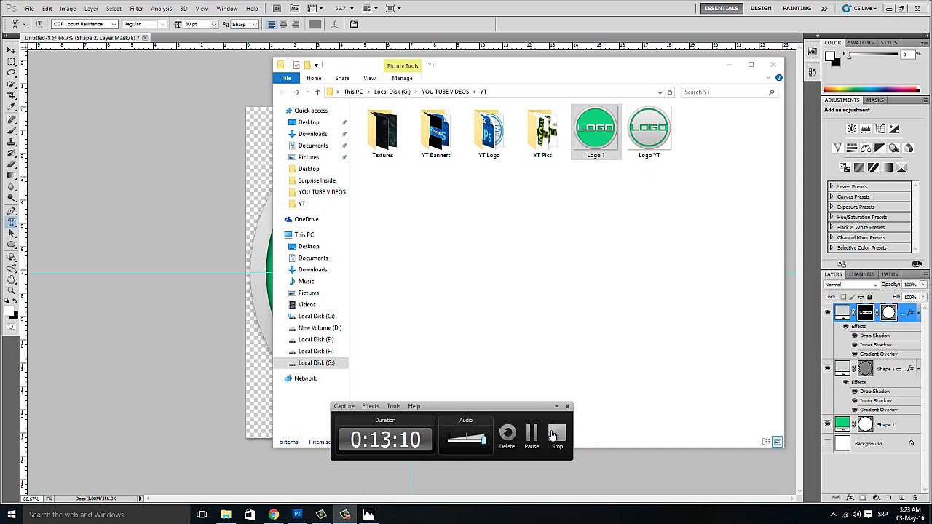